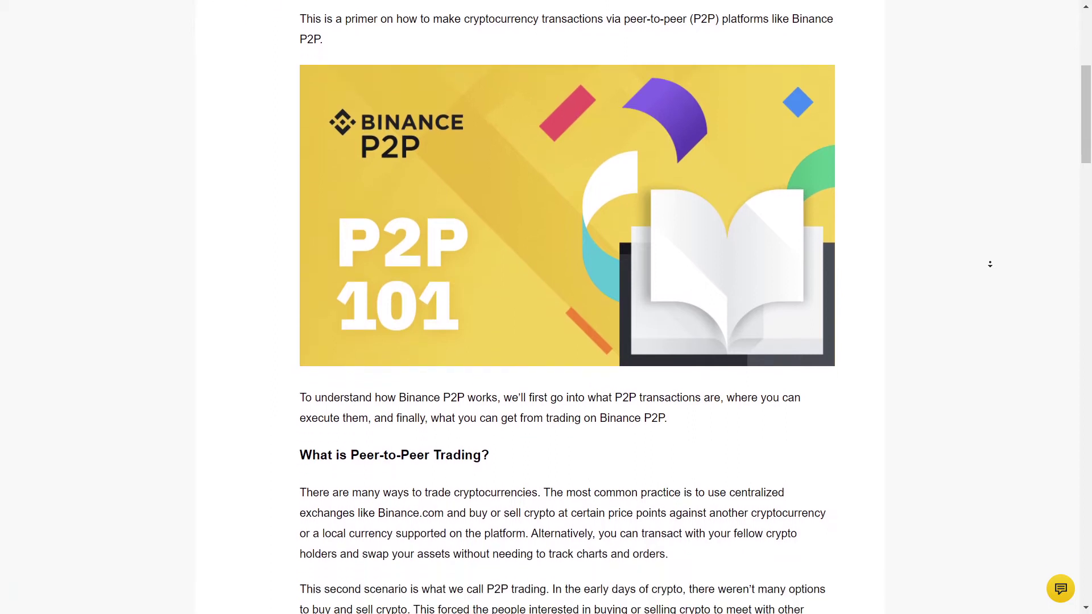
# - Read through the Binance P2P article and open Basic Info, showing identity verification as Verified
pyautogui.scroll(-4, 990, 264)
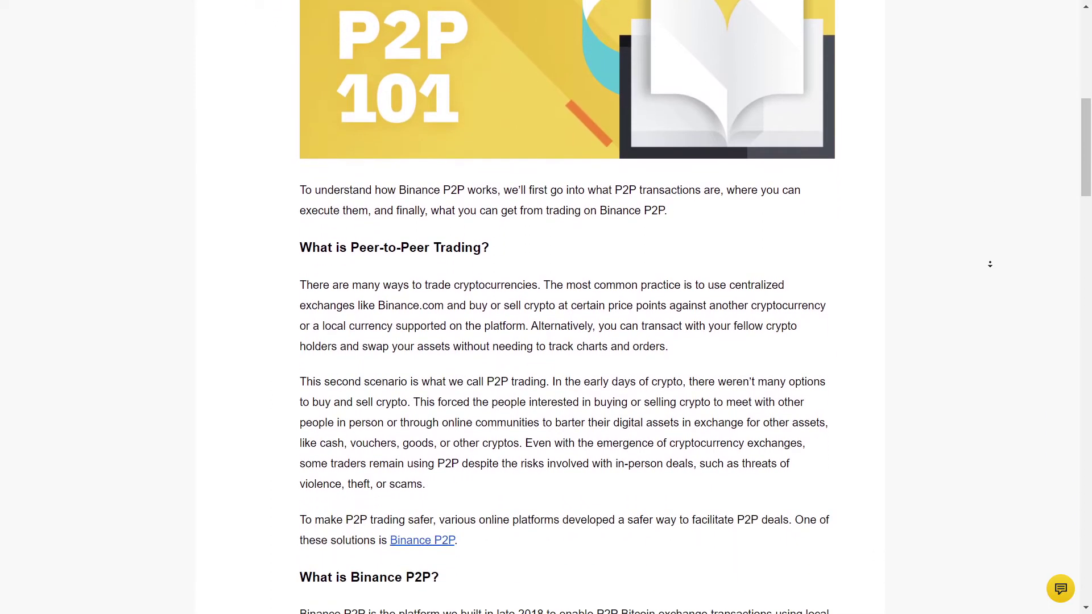
pyautogui.scroll(-10, 990, 264)
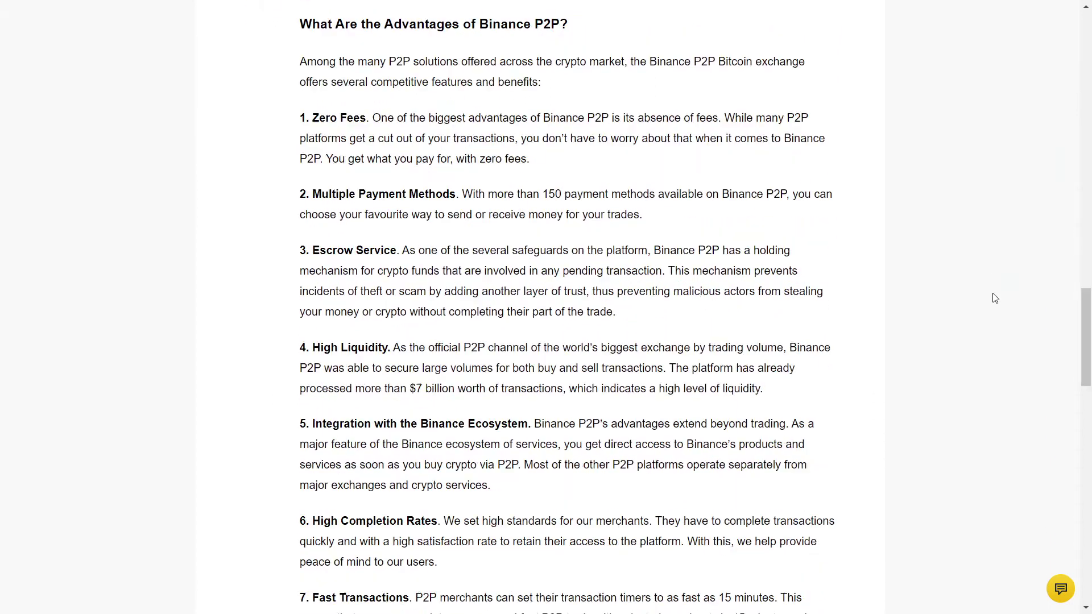
pyautogui.middleClick(995, 298)
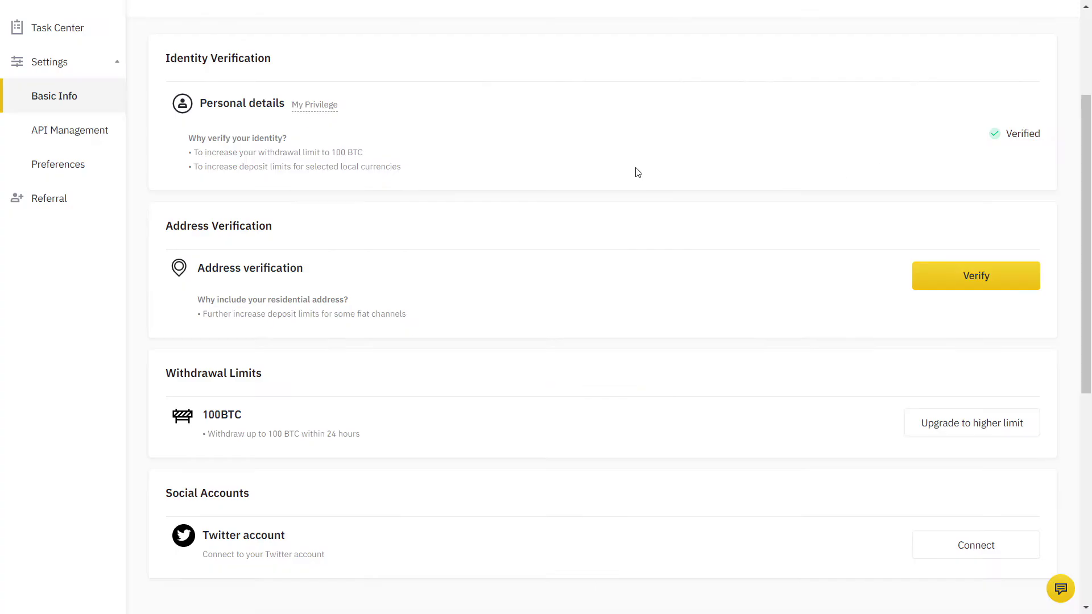
# - Change the Buy Crypto pay-with currency from GBP to EUR, then go to P2P trading
pyautogui.moveTo(160, 59); pyautogui.dragTo(308, 62)
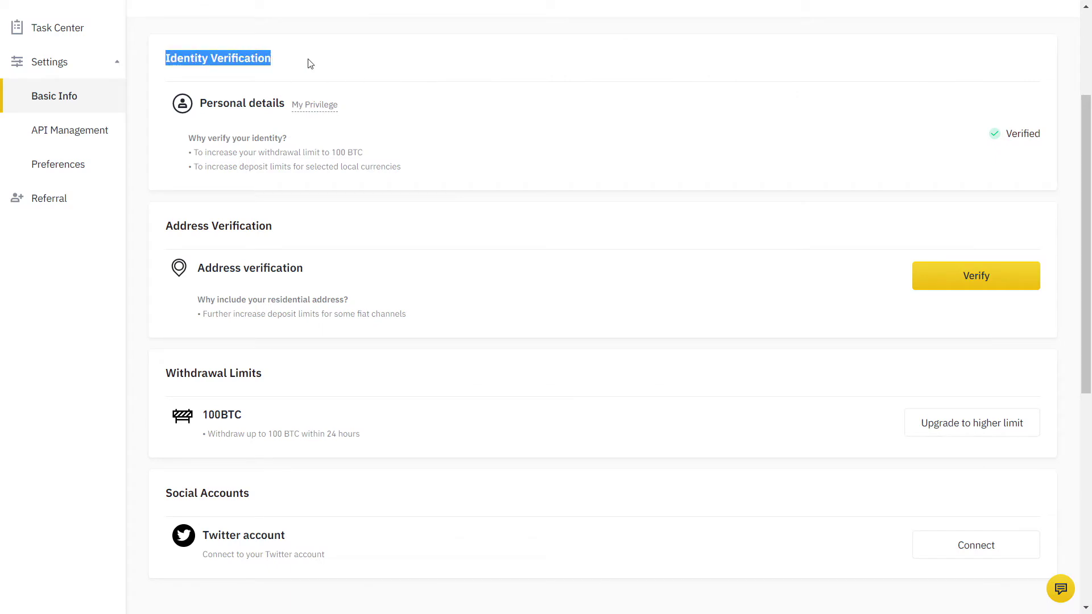
pyautogui.click(310, 63)
pyautogui.moveTo(325, 107)
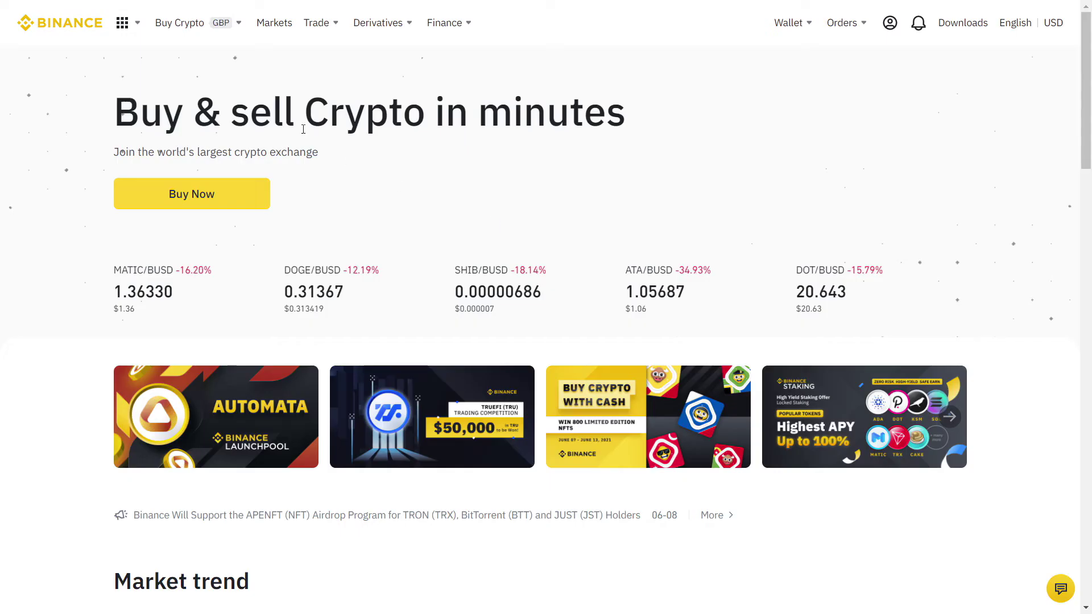
pyautogui.moveTo(230, 34)
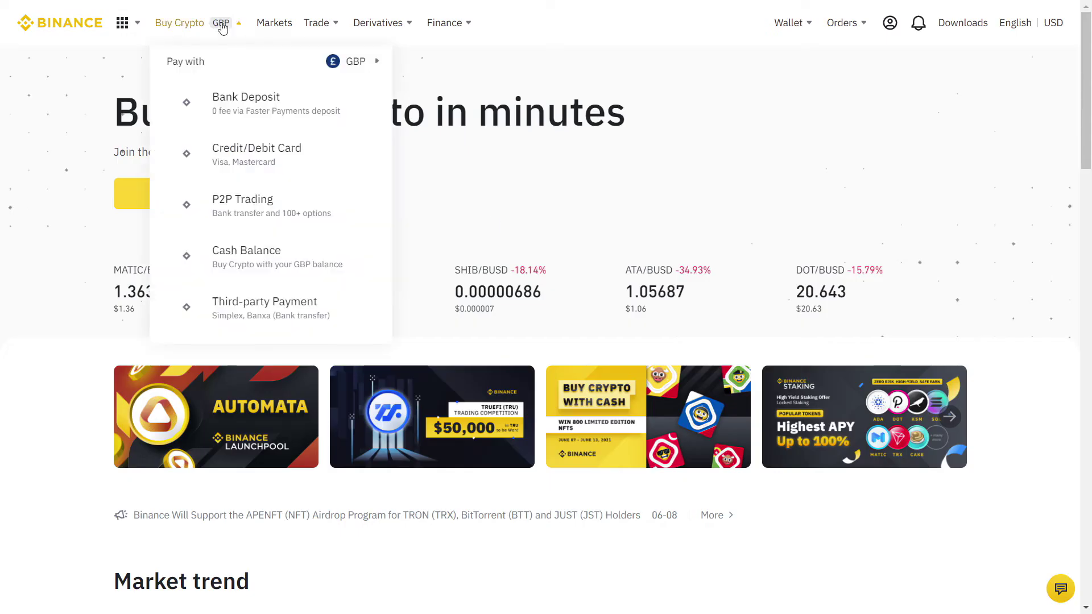
pyautogui.moveTo(359, 63)
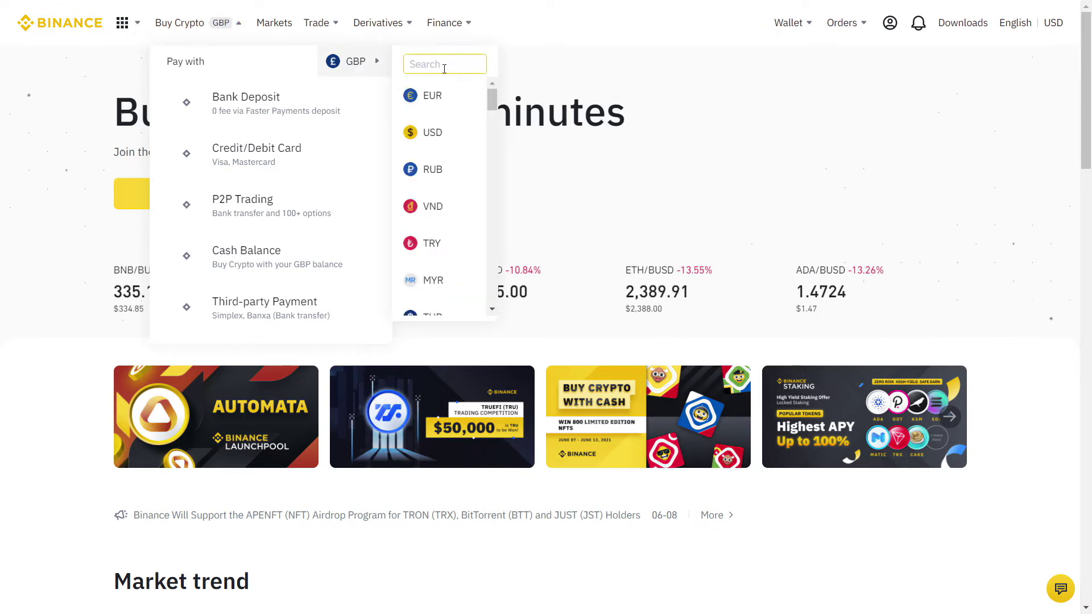
pyautogui.click(449, 94)
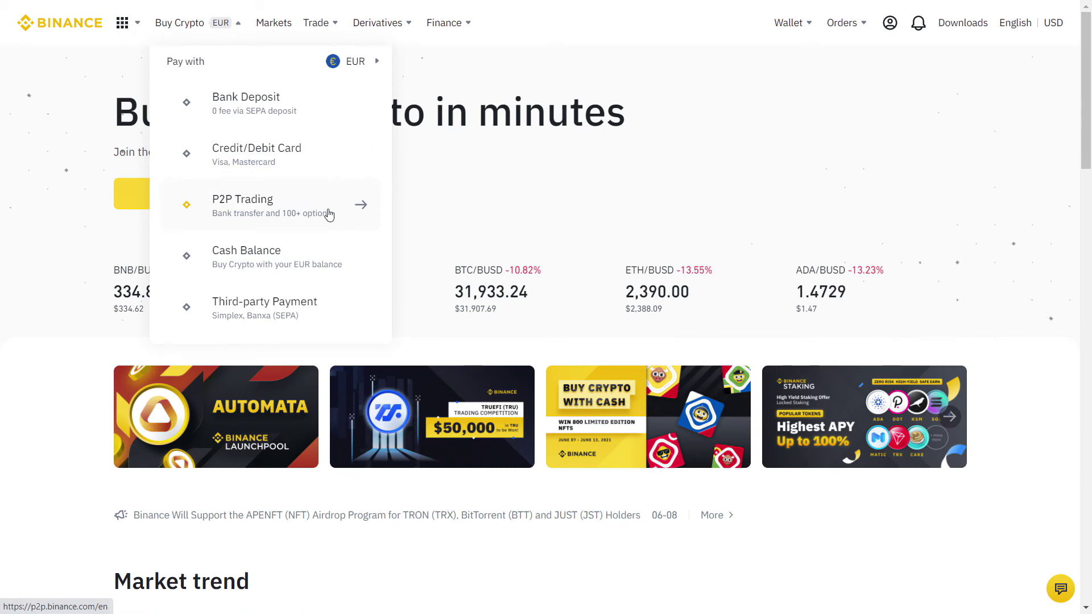
pyautogui.click(329, 215)
# - Keep PLN as fiat, start selling BTC to the second advertiser, and begin SMS authentication setup
pyautogui.click(343, 263)
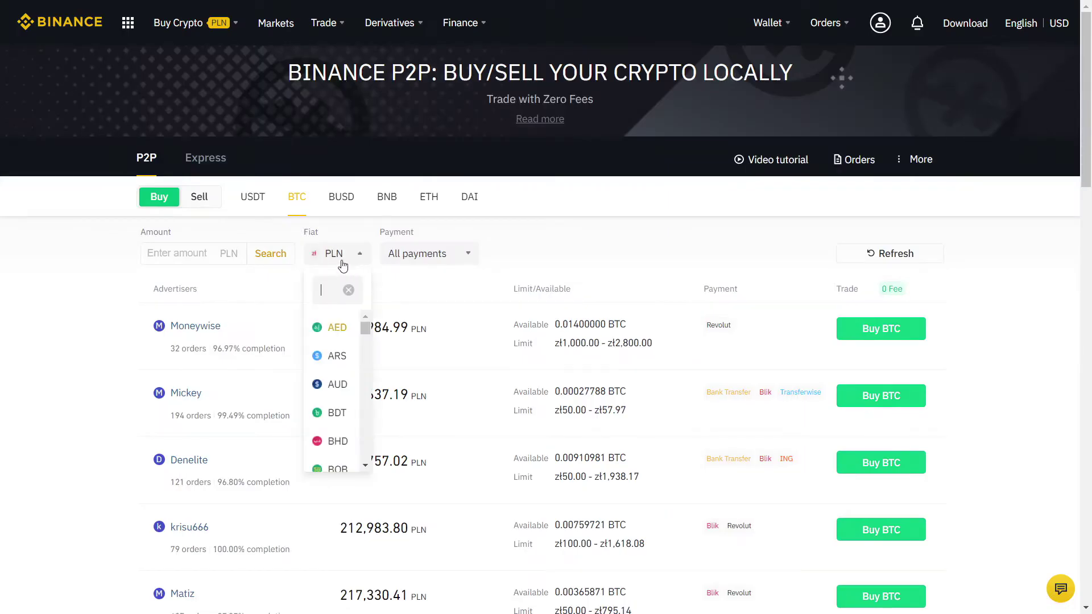
pyautogui.click(334, 257)
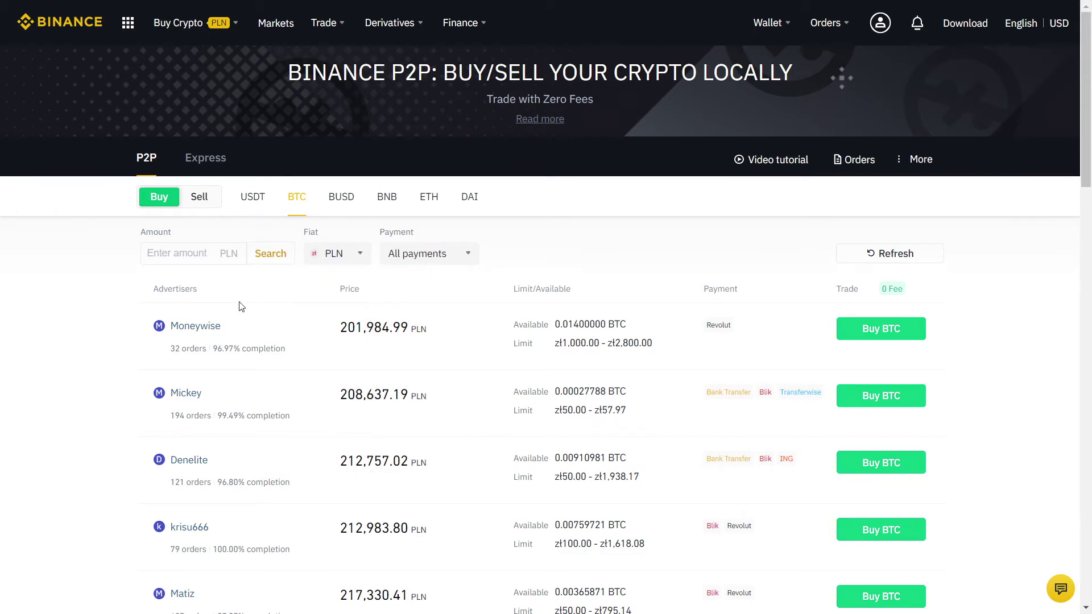
pyautogui.scroll(-3, 49, 336)
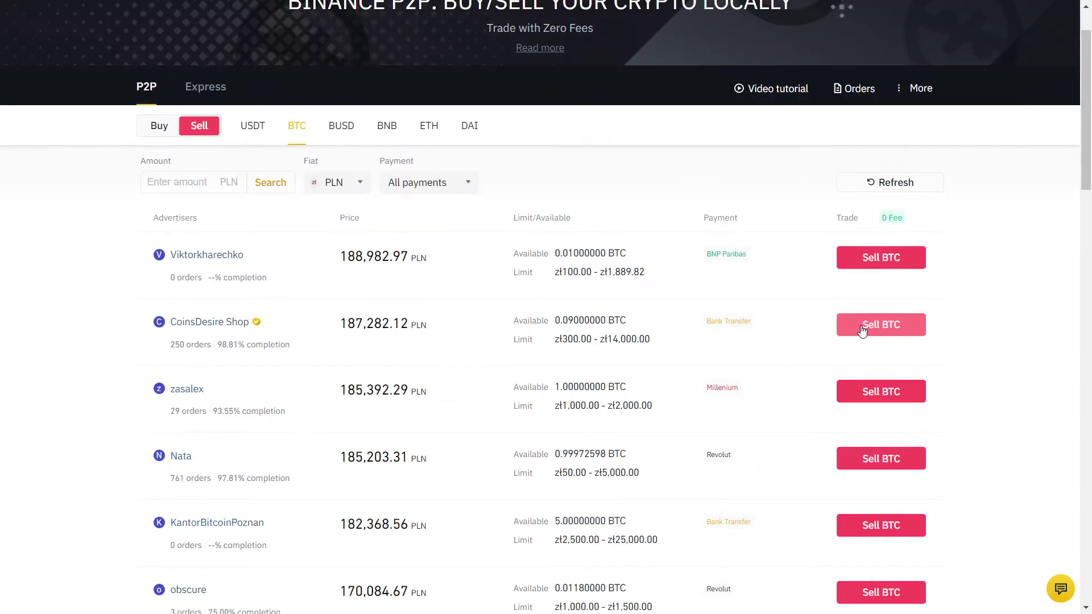
pyautogui.click(861, 328)
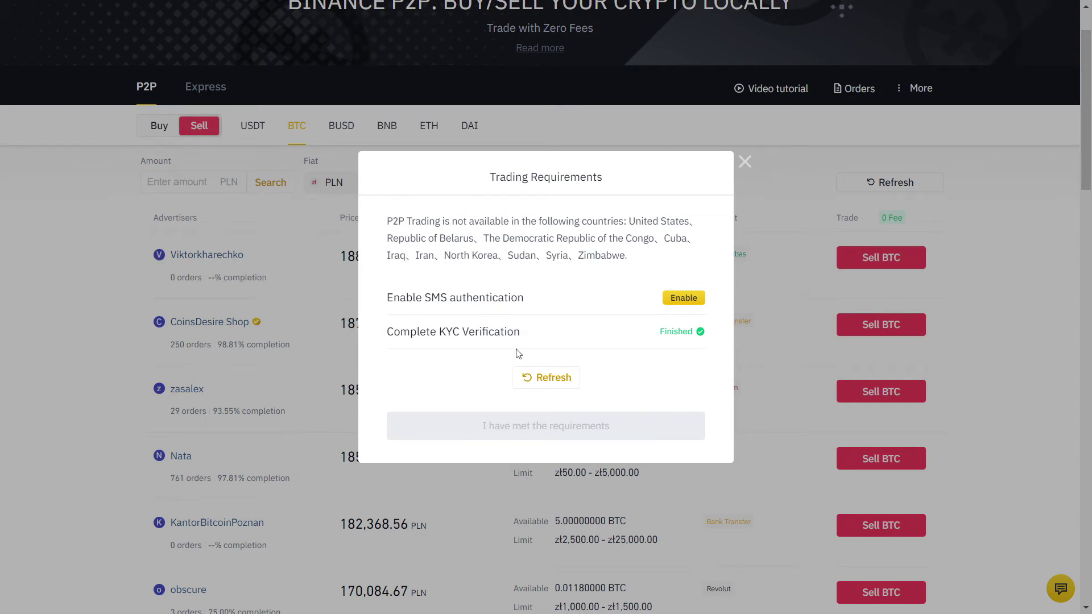
pyautogui.click(685, 304)
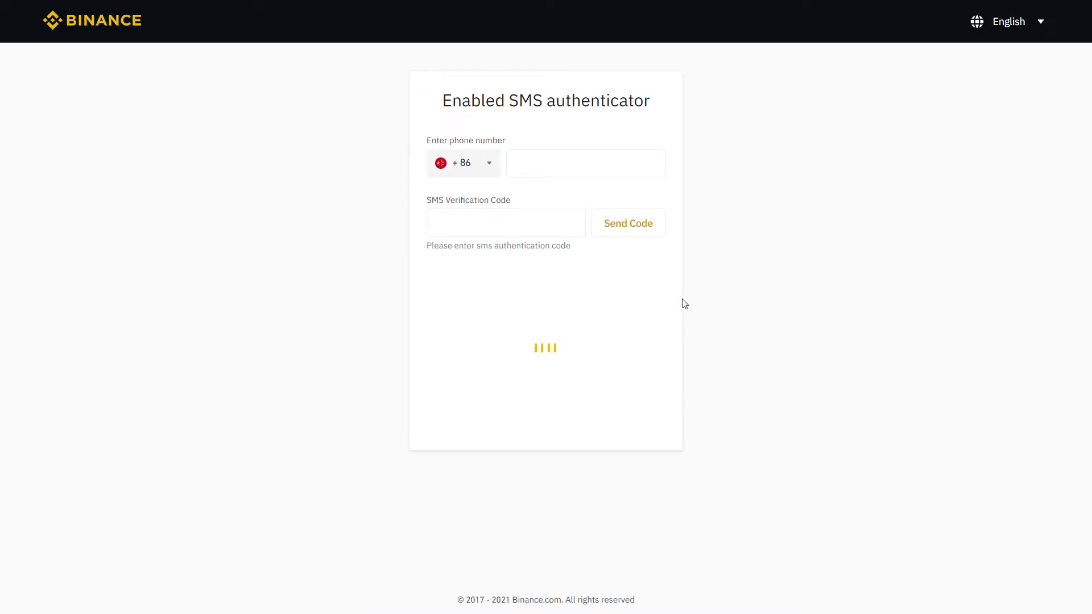
# - Enable SMS authentication with a +380 phone number, submitting the SMS, e-mail and Google codes
pyautogui.click(478, 163)
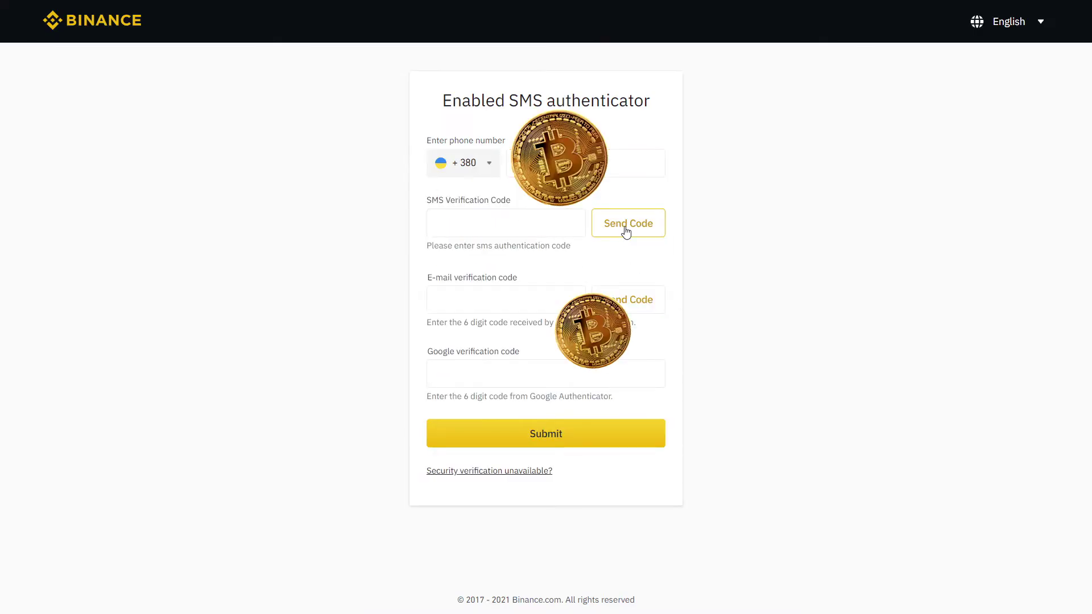
pyautogui.click(625, 224)
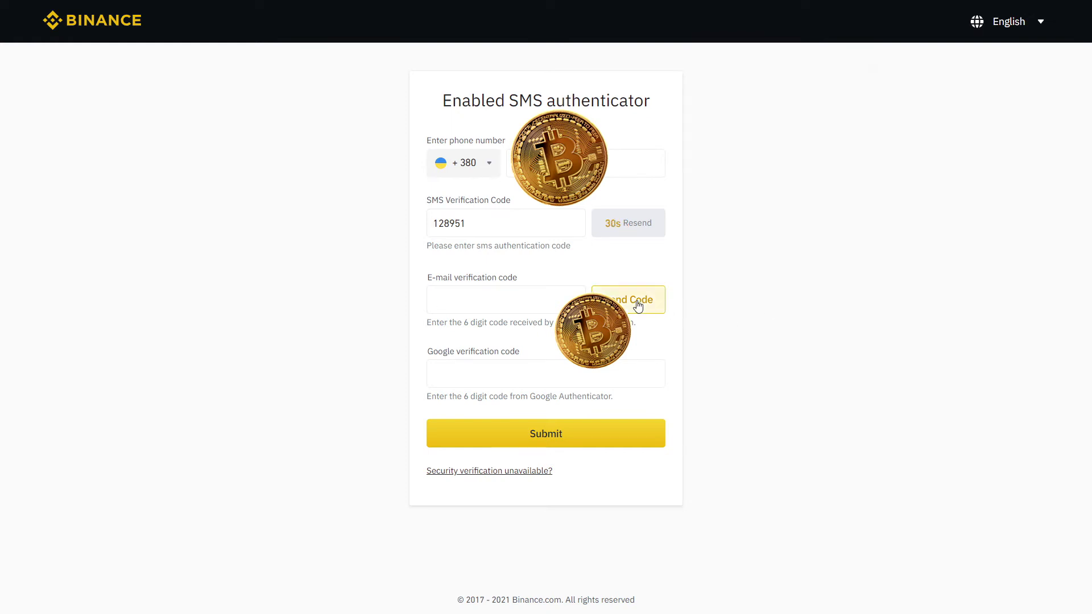
pyautogui.click(636, 300)
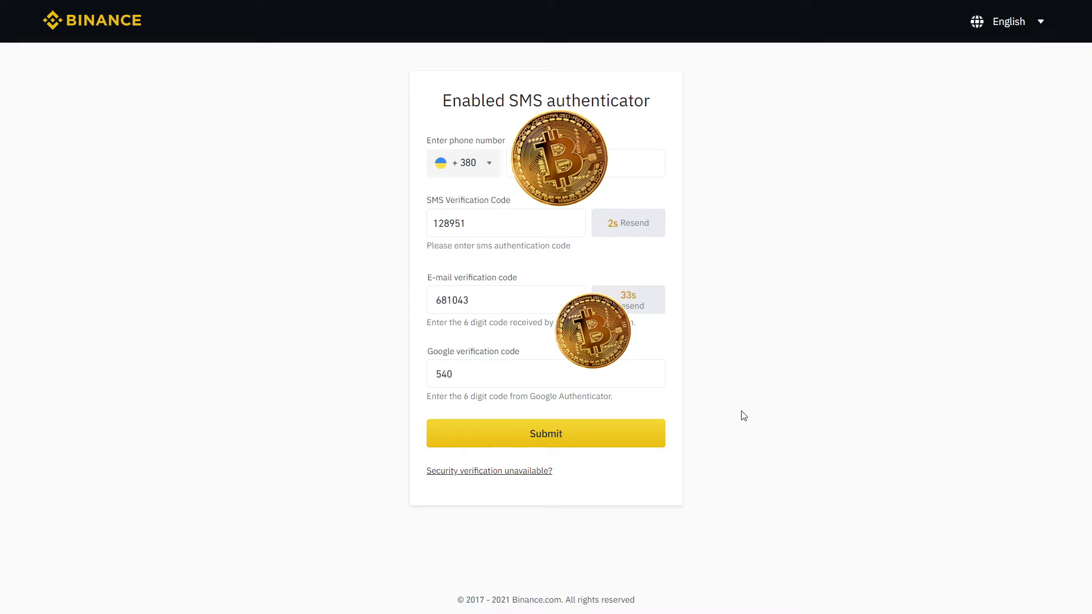
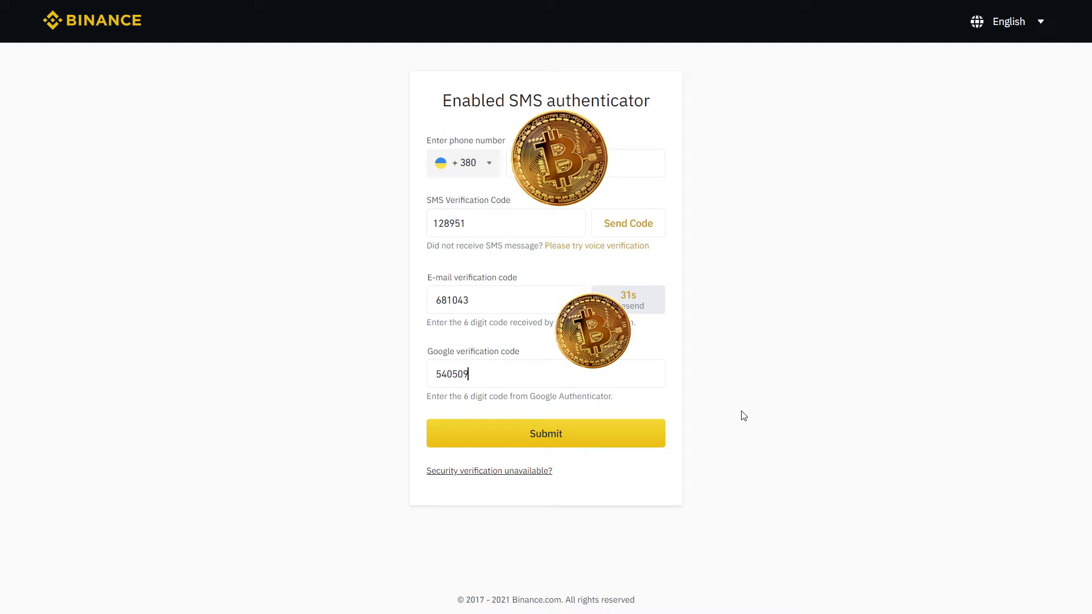
pyautogui.click(630, 438)
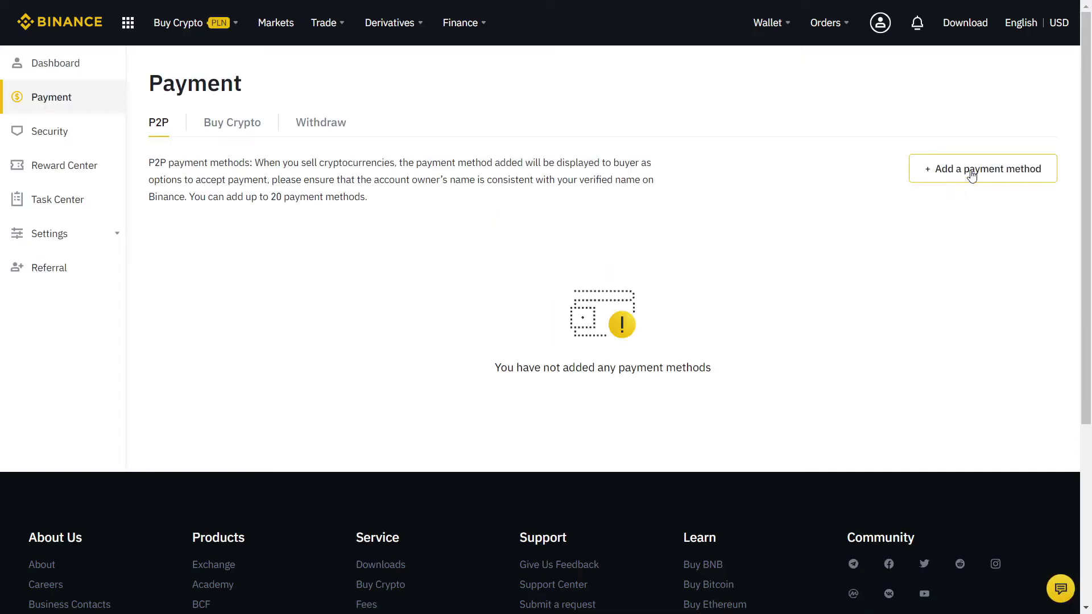
# - Add Millenium (searched as 'mill') as a payment method with the holder's name, verified via Google authenticator
pyautogui.click(974, 174)
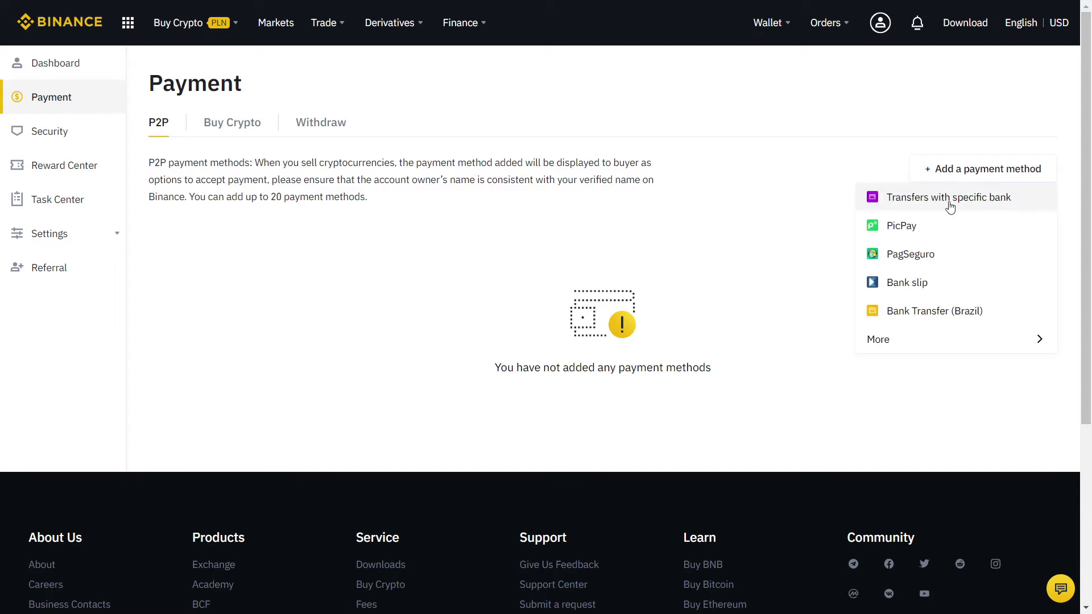
pyautogui.click(937, 340)
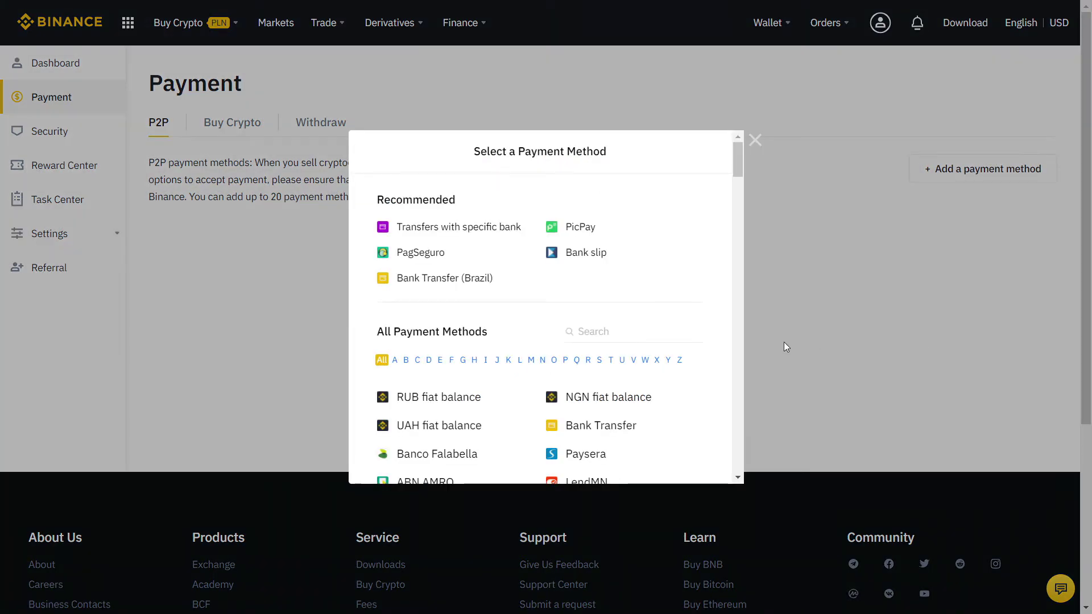
pyautogui.click(600, 331)
pyautogui.write('mill')
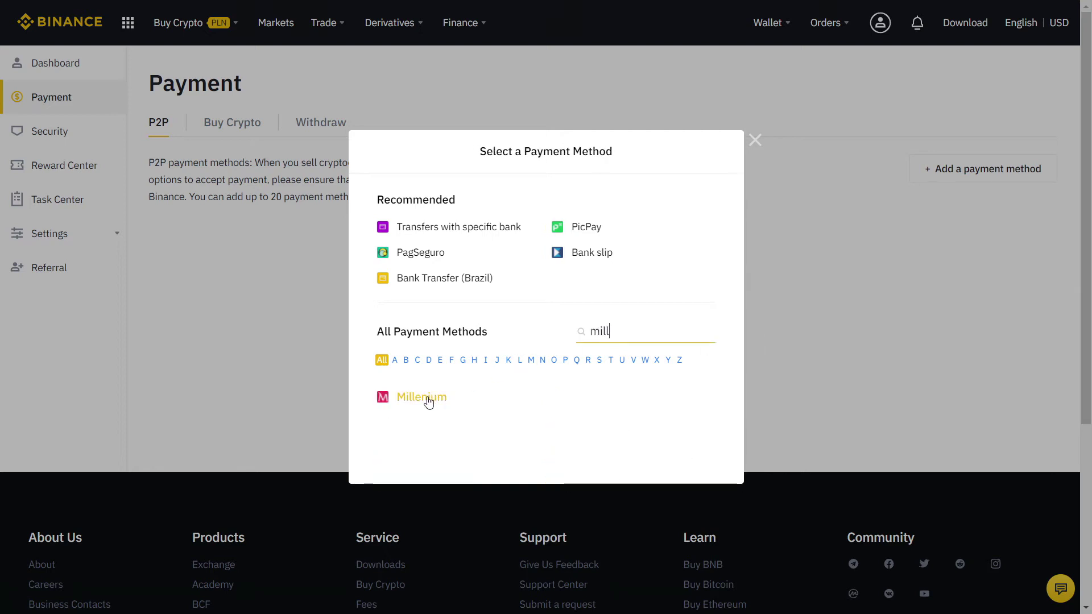
pyautogui.click(427, 401)
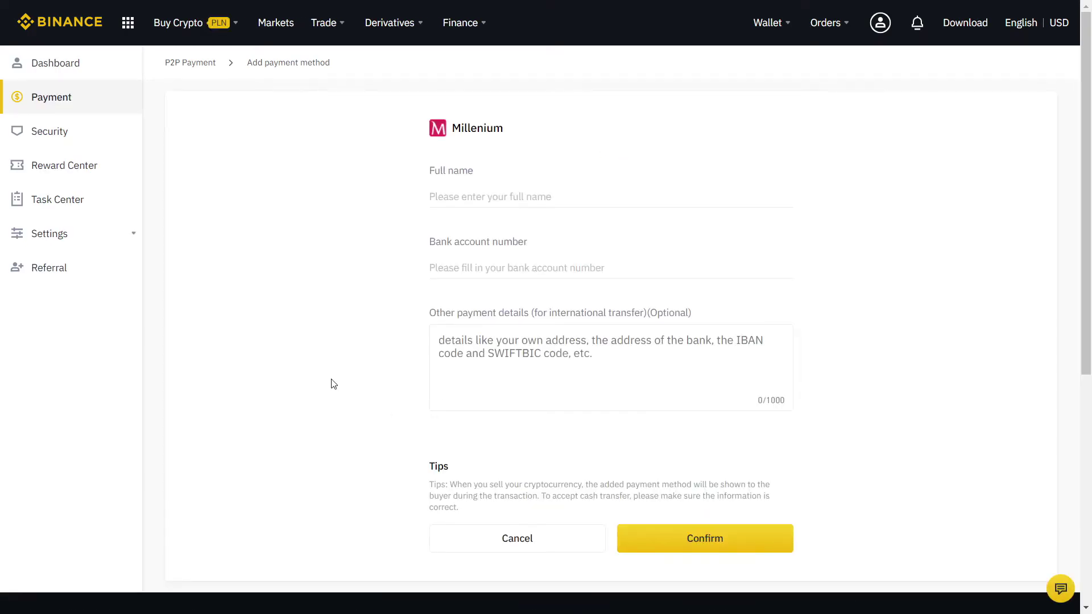
pyautogui.click(519, 189)
pyautogui.click(749, 539)
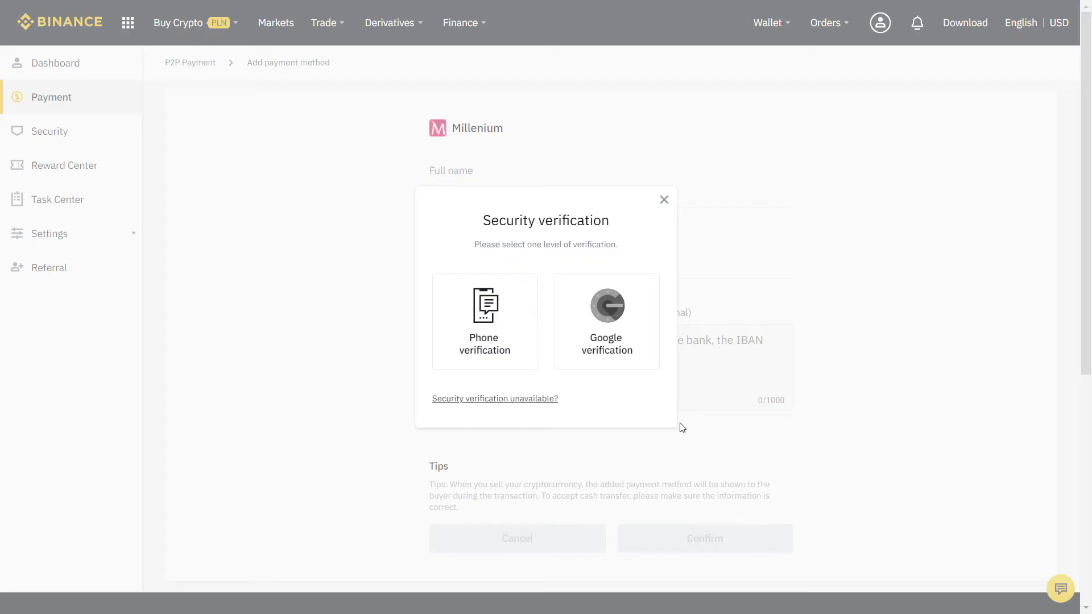
pyautogui.click(618, 332)
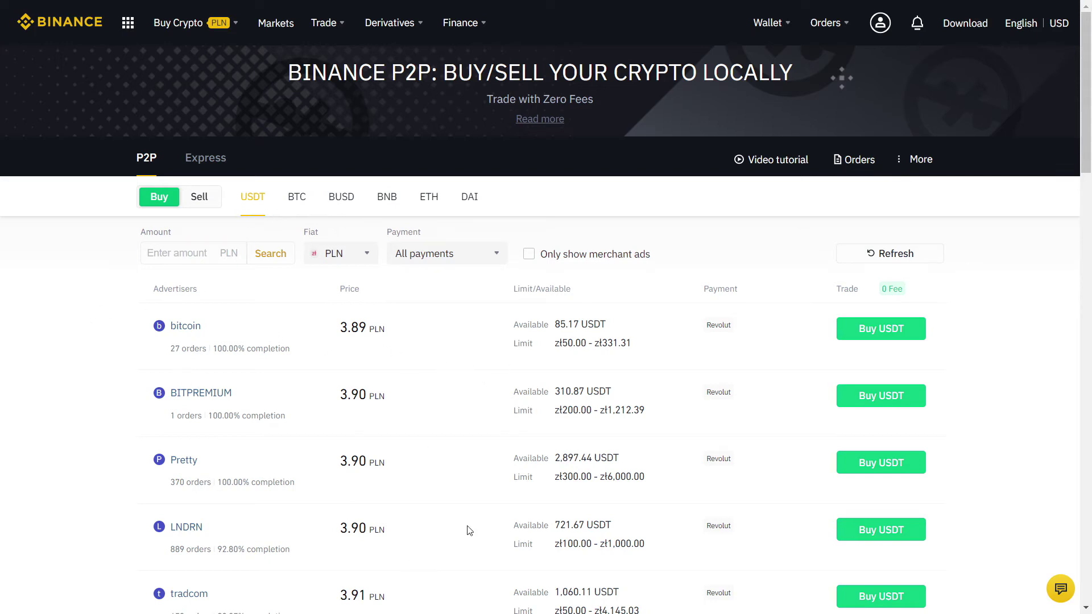
# - Browse the USDT buy offers in PLN, then switch to Sell and scroll the sell offers
pyautogui.scroll(-3, 43, 339)
pyautogui.scroll(-3, 46, 332)
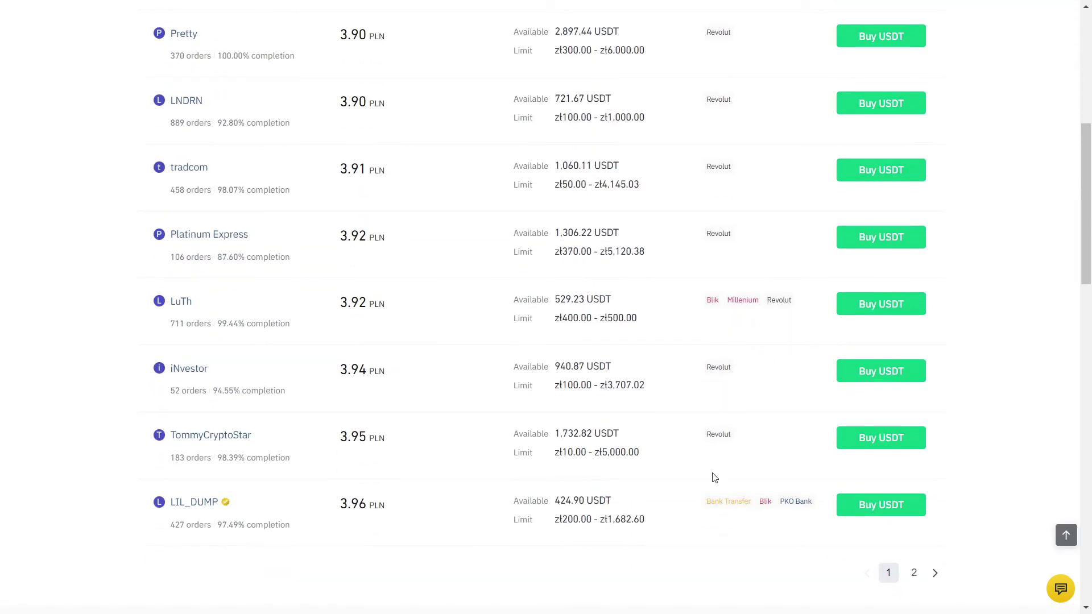
pyautogui.scroll(6, 67, 306)
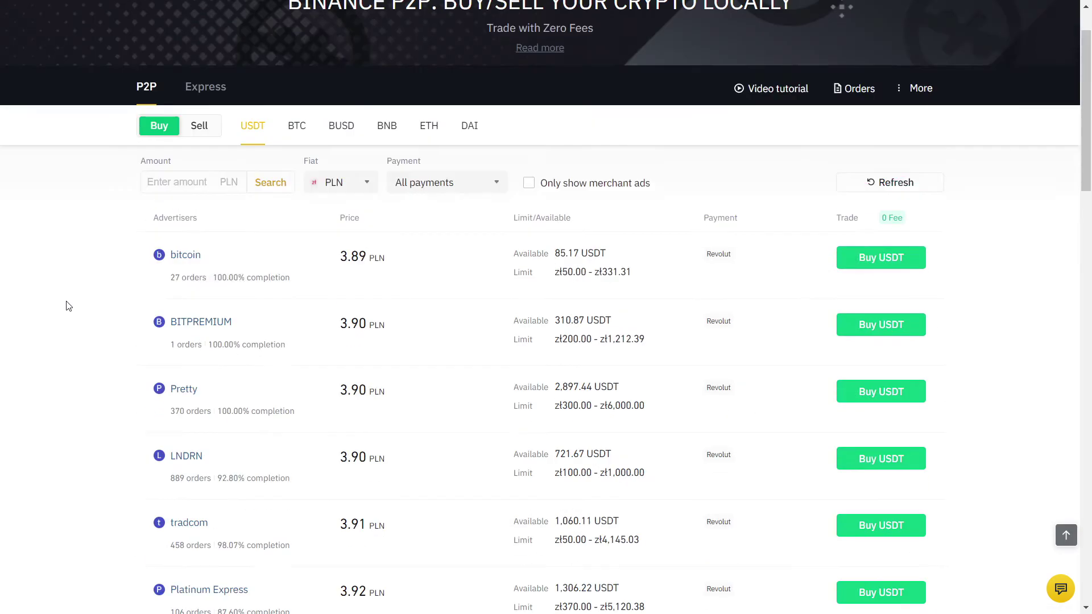
pyautogui.click(199, 197)
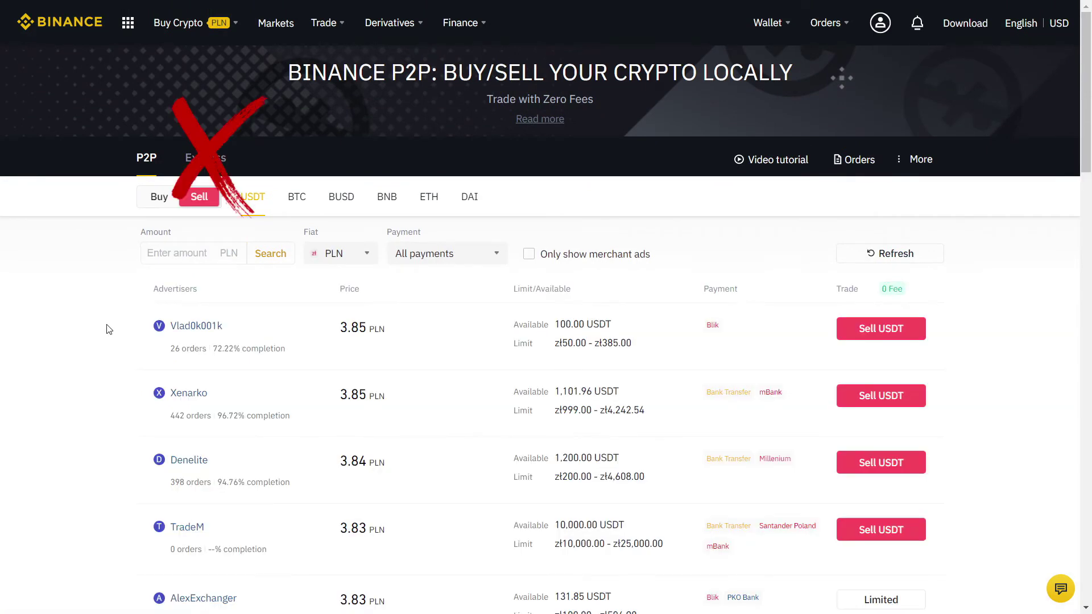
pyautogui.scroll(-1, 89, 327)
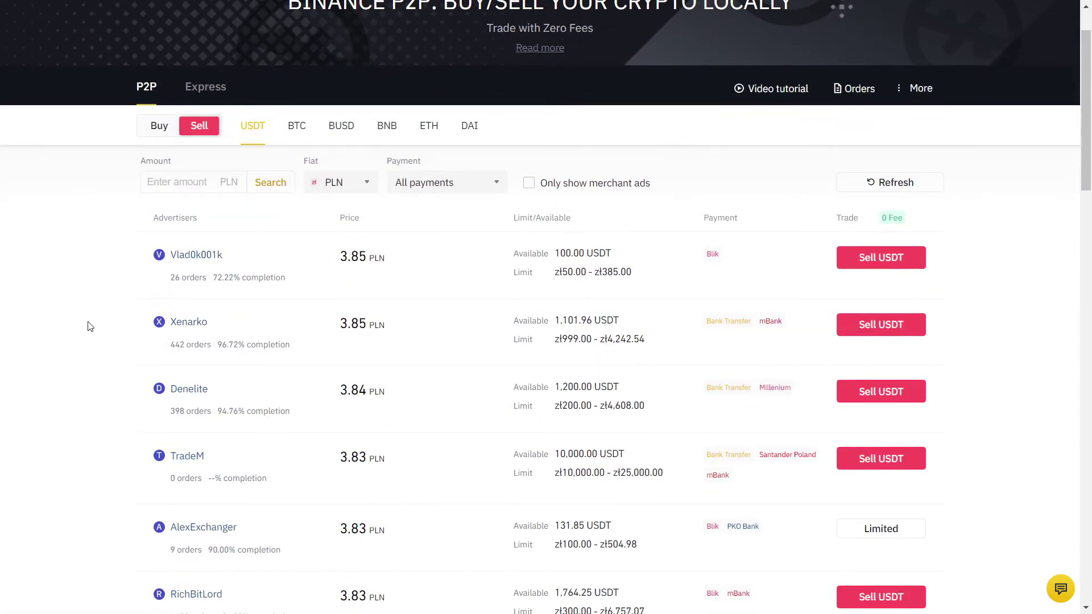
pyautogui.scroll(-1, 90, 326)
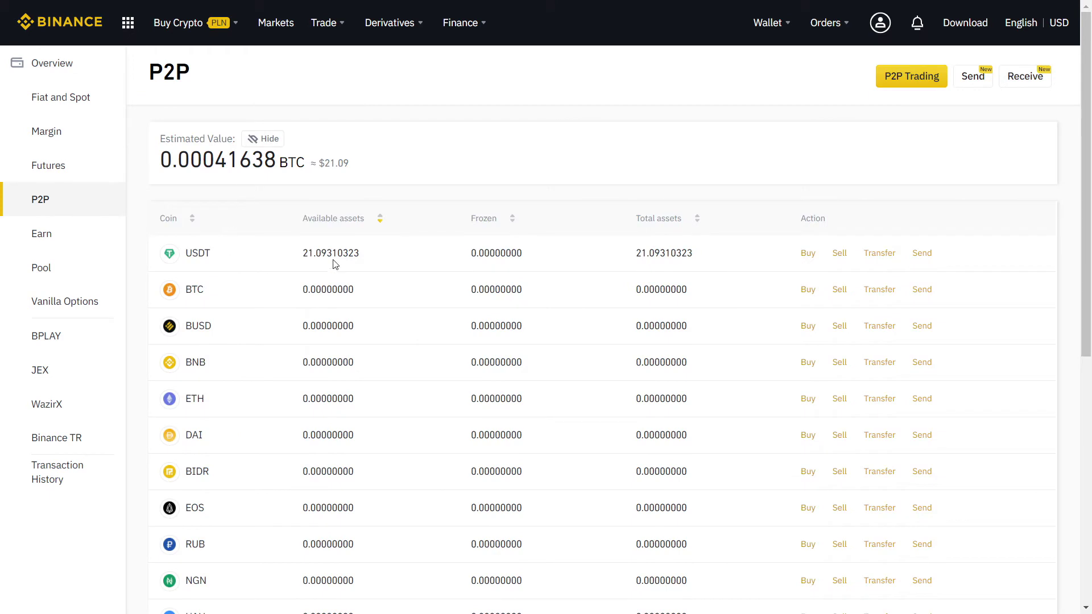
# - Transfer the full 21.09310323 USDT from the P2P wallet to the Spot Wallet
pyautogui.click(882, 256)
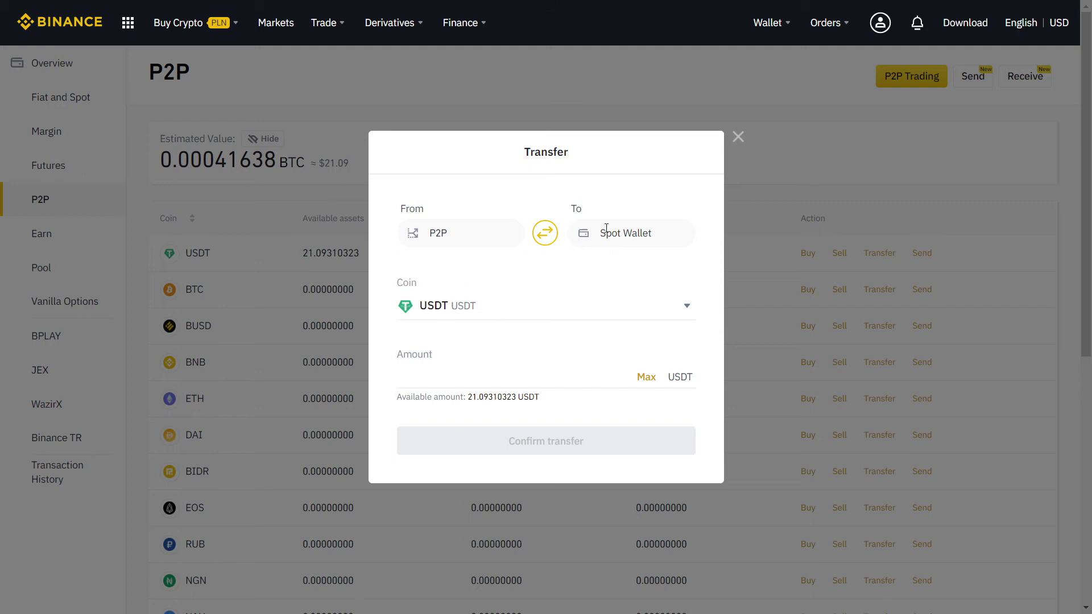
pyautogui.click(647, 377)
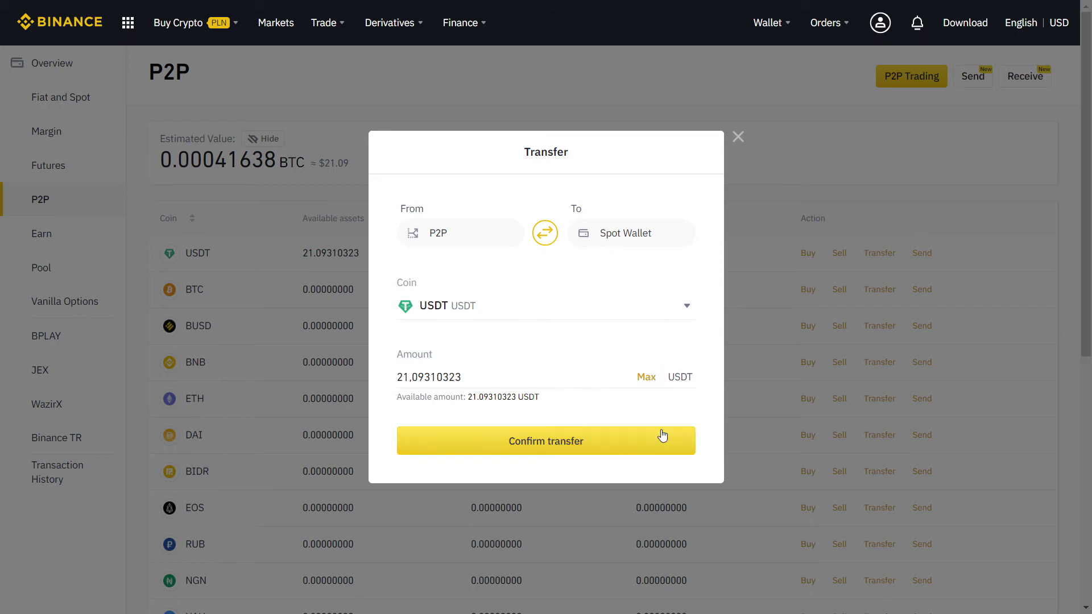
pyautogui.click(624, 449)
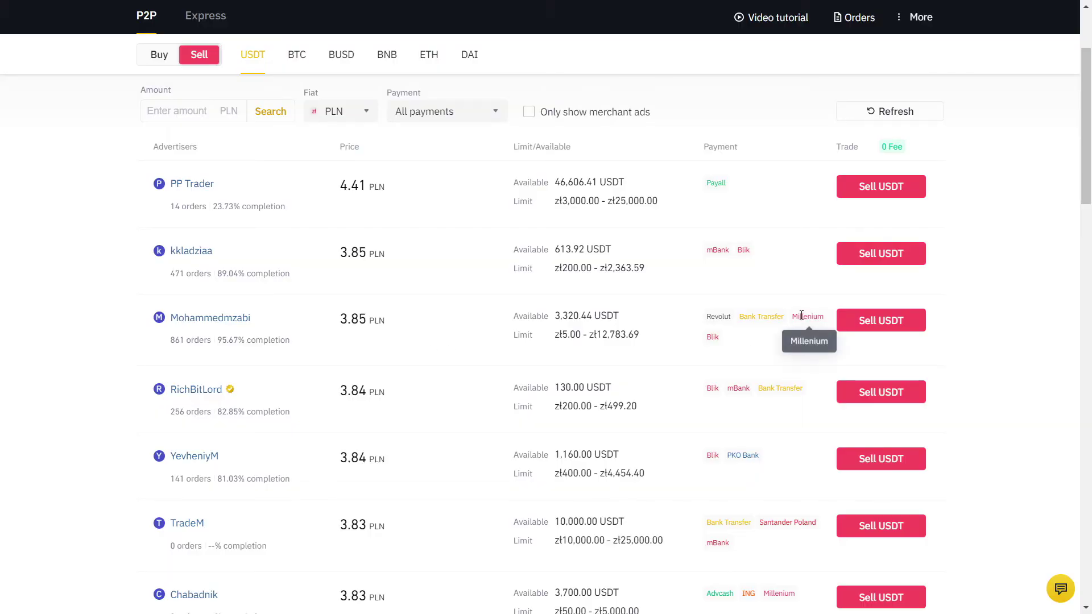
# - Sell 612.21 USDT for 2357.00 PLN to the 3.85 PLN Millenium buyer and place the order
pyautogui.click(880, 333)
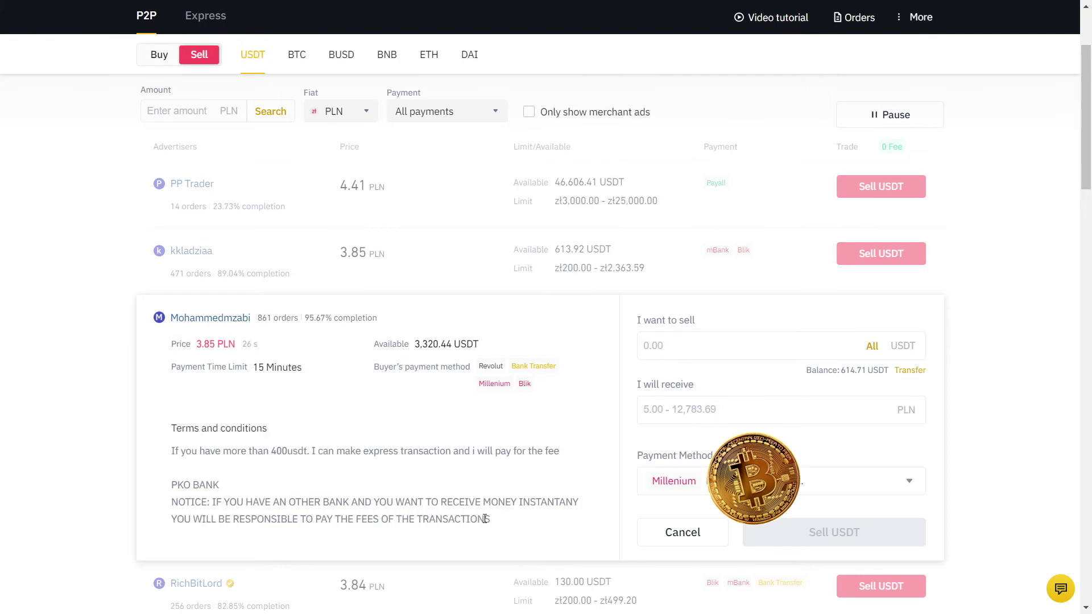
pyautogui.click(688, 351)
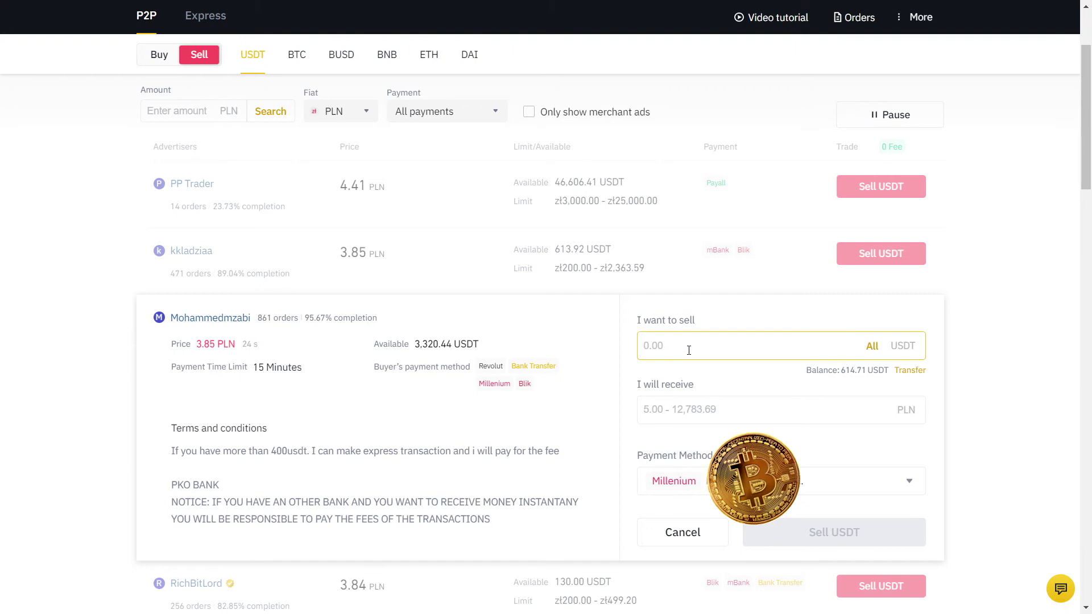
pyautogui.write('612.21')
pyautogui.click(708, 403)
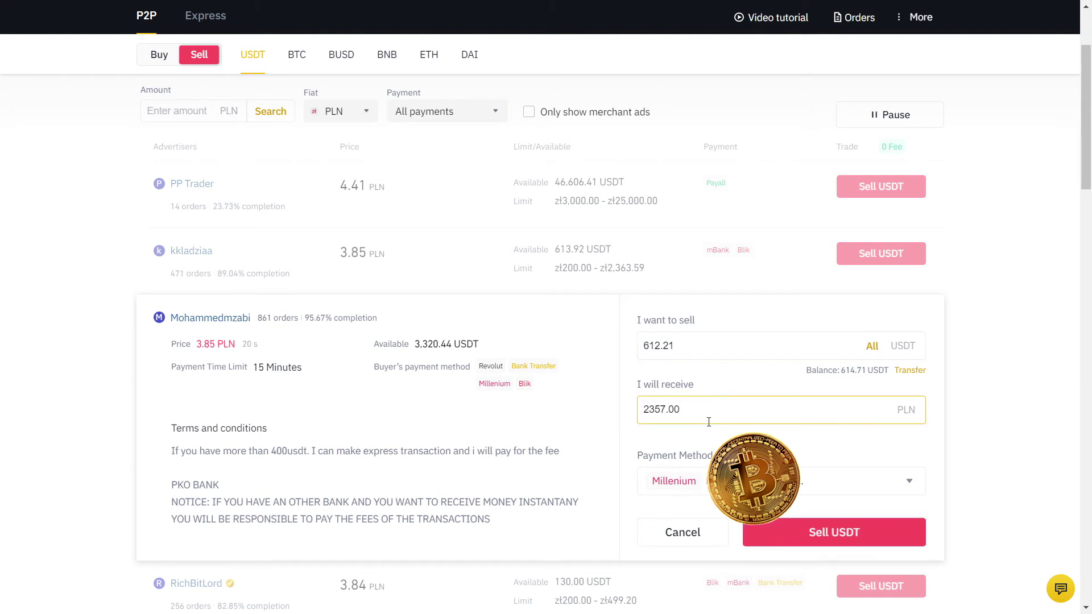
pyautogui.click(881, 538)
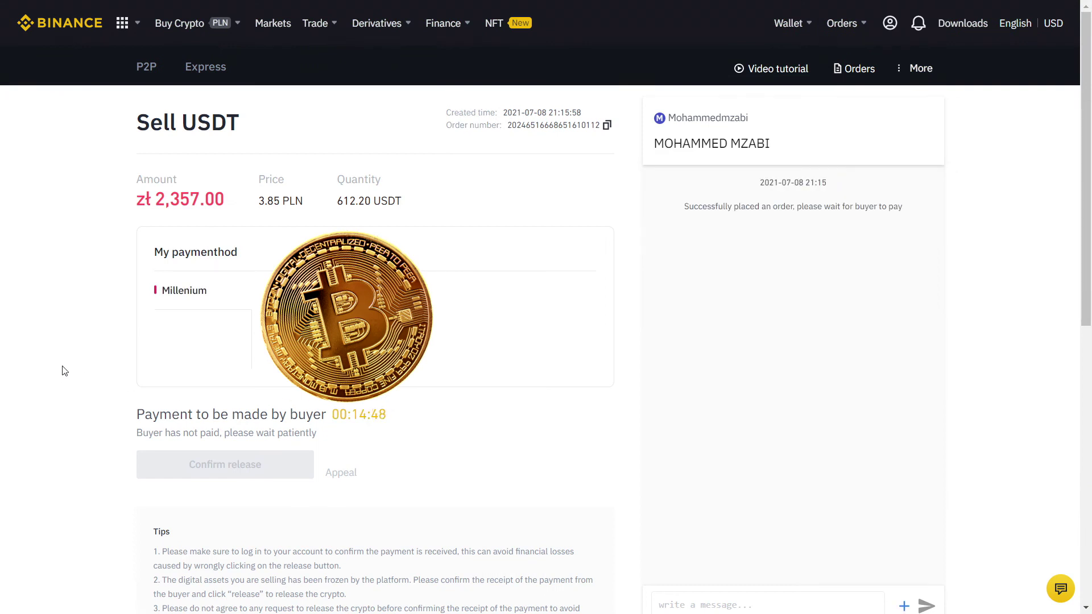
# - Wait for the buyer's payment on the 612.20 USDT order, then start releasing the crypto
pyautogui.scroll(-1, 83, 454)
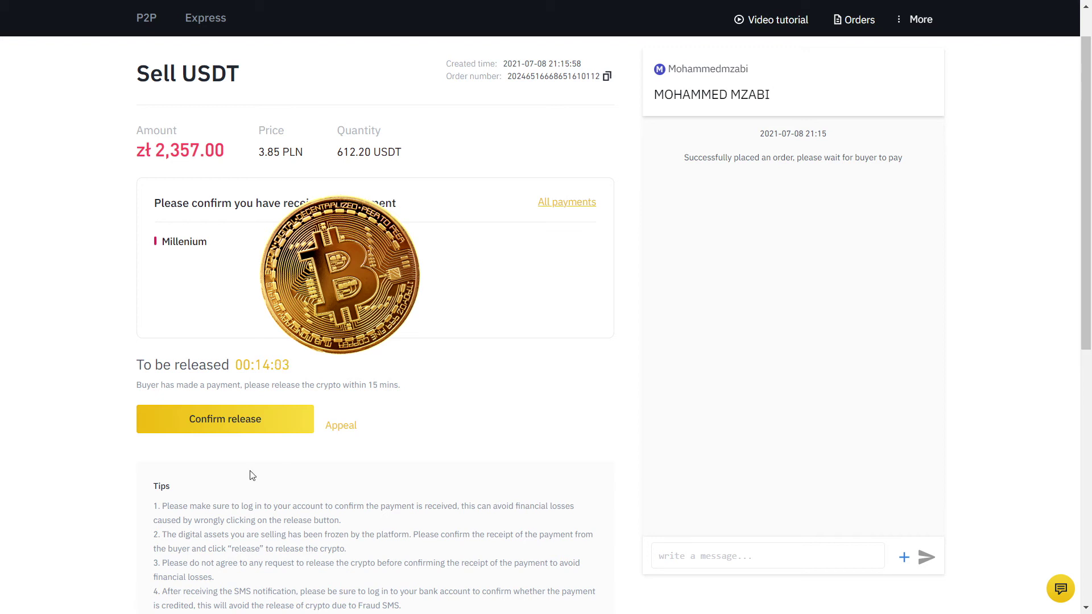
pyautogui.click(172, 423)
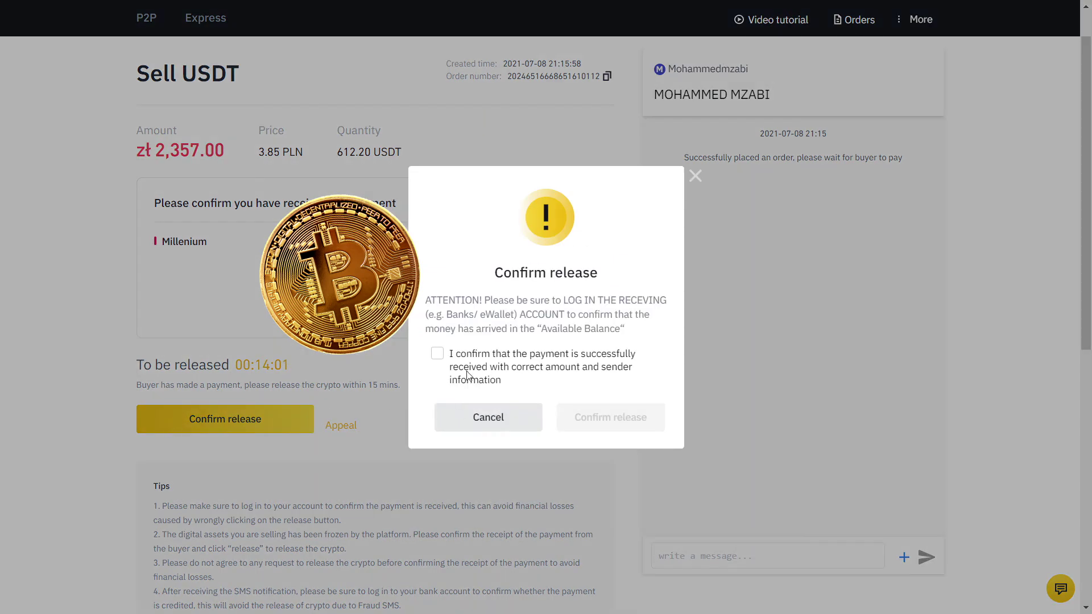
# - Confirm the payment arrived and release the 612.20 USDT, verifying with the Google Authenticator code
pyautogui.click(437, 354)
pyautogui.click(622, 419)
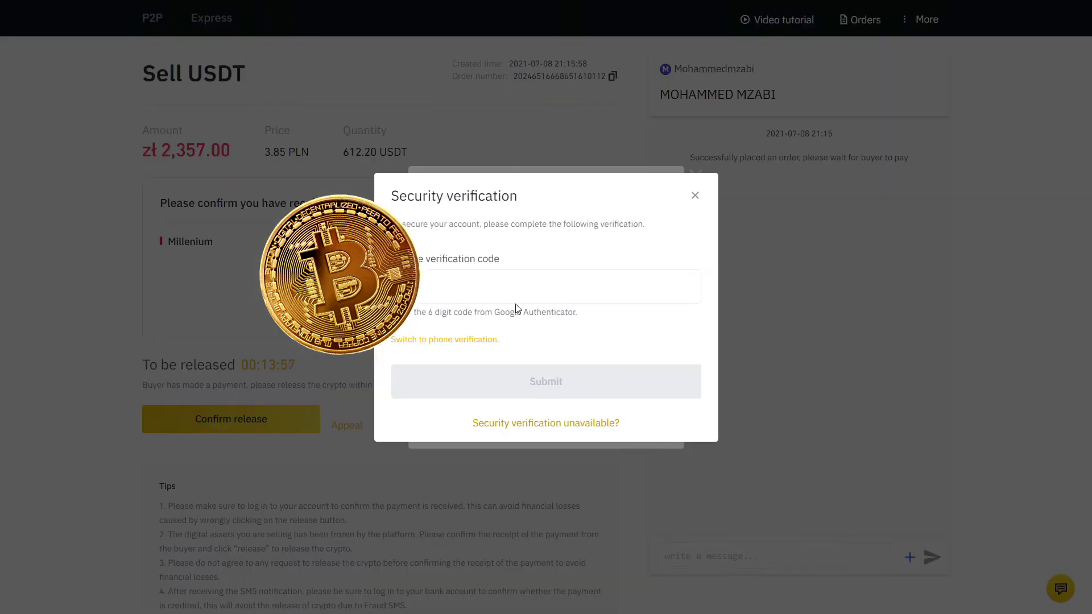
pyautogui.click(501, 286)
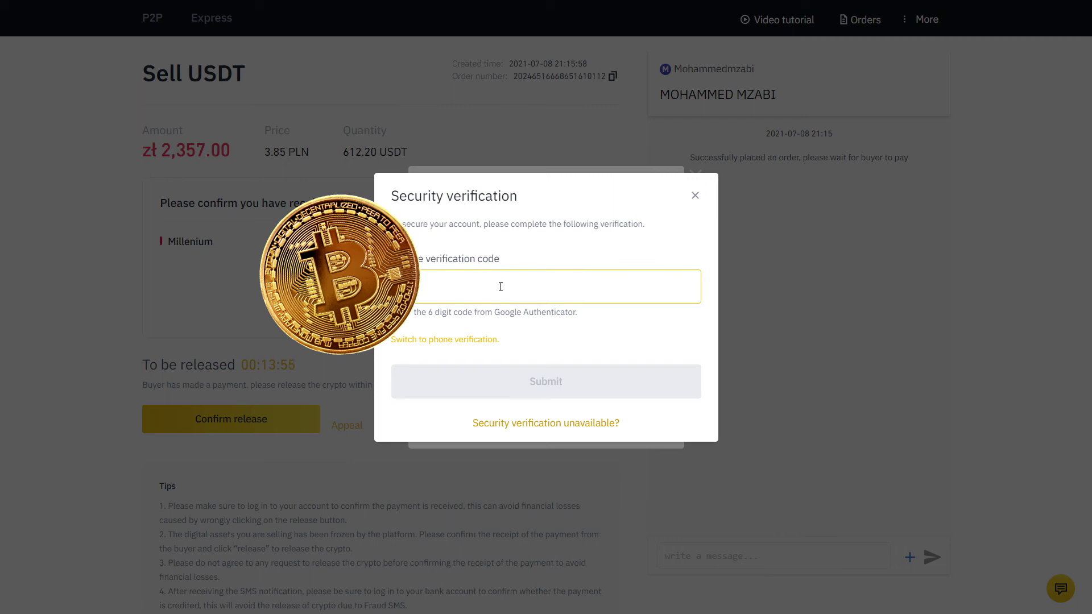
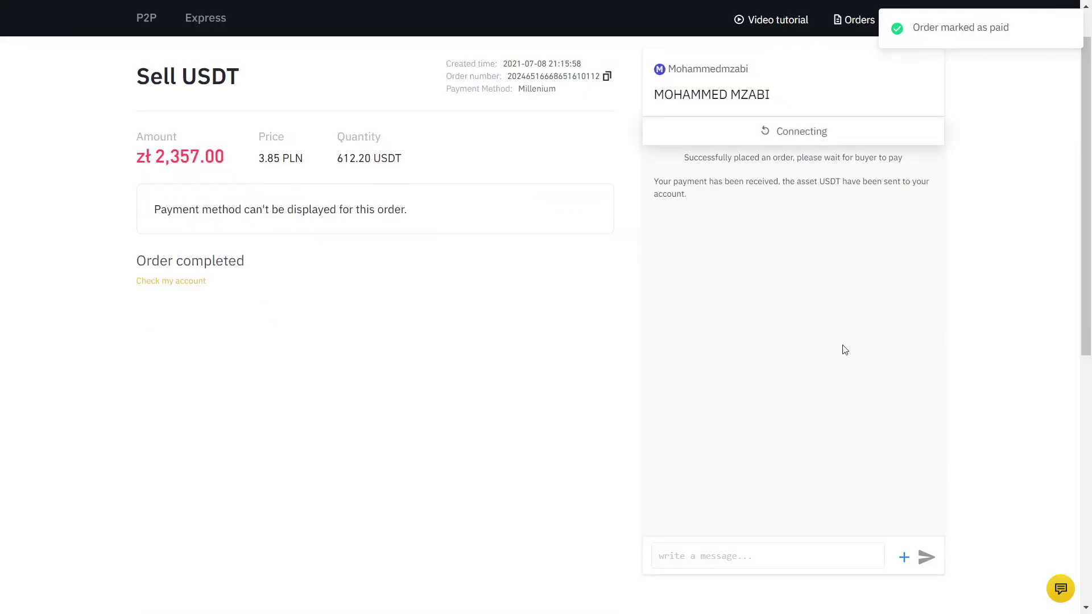
pyautogui.scroll(1, 512, 285)
# - Open the P2P All Orders list showing the 2,357.00 PLN sale of 612.20 USDT as Completed
pyautogui.click(856, 71)
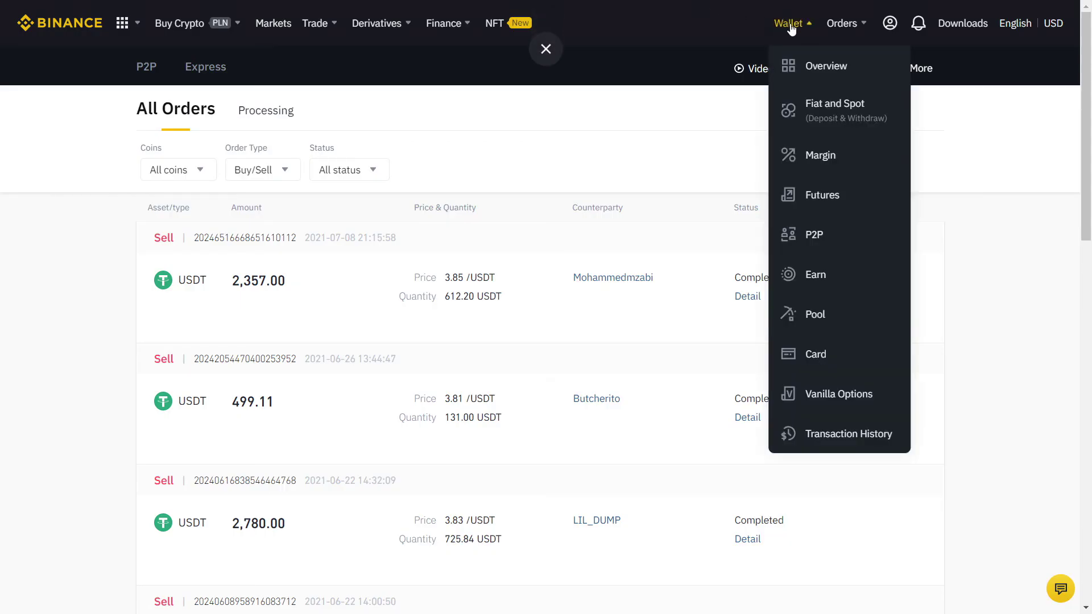
# - Reveal the hidden P2P wallet estimated balance, then go to P2P trading for BTC
pyautogui.click(813, 235)
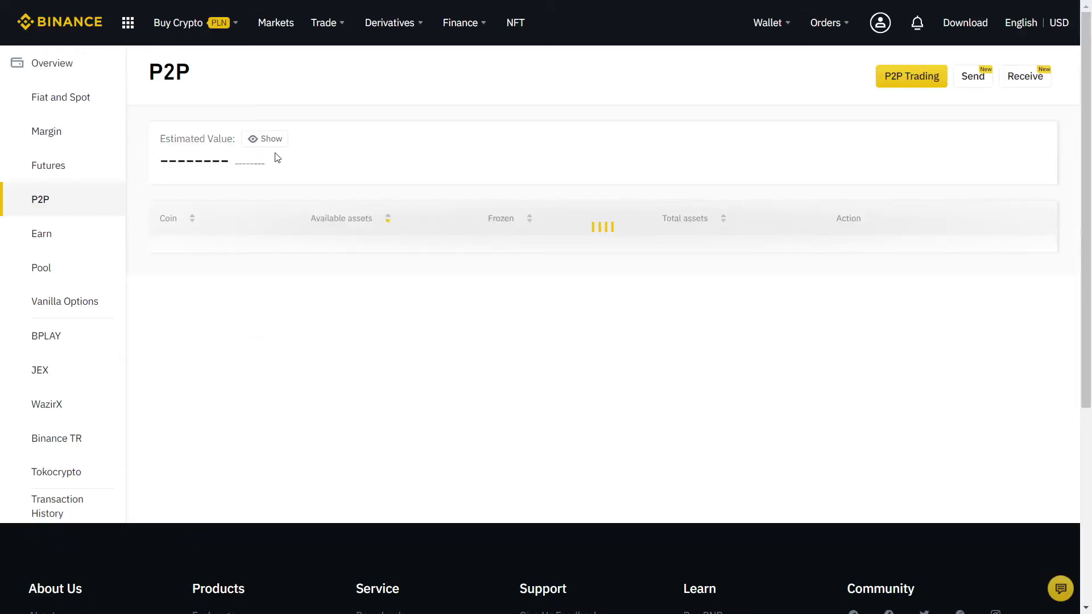
pyautogui.click(267, 139)
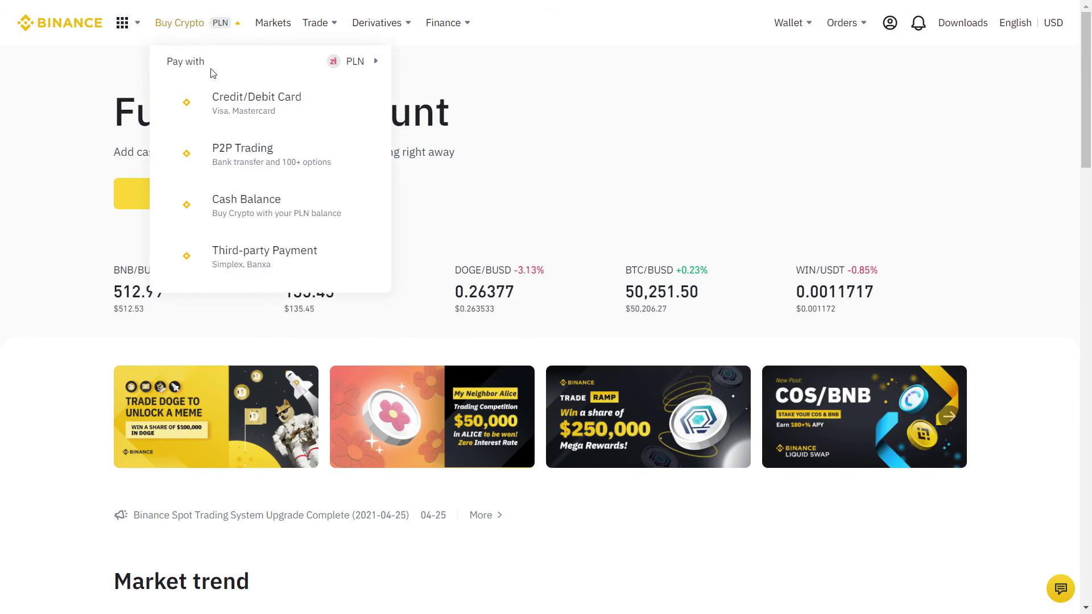
pyautogui.click(244, 155)
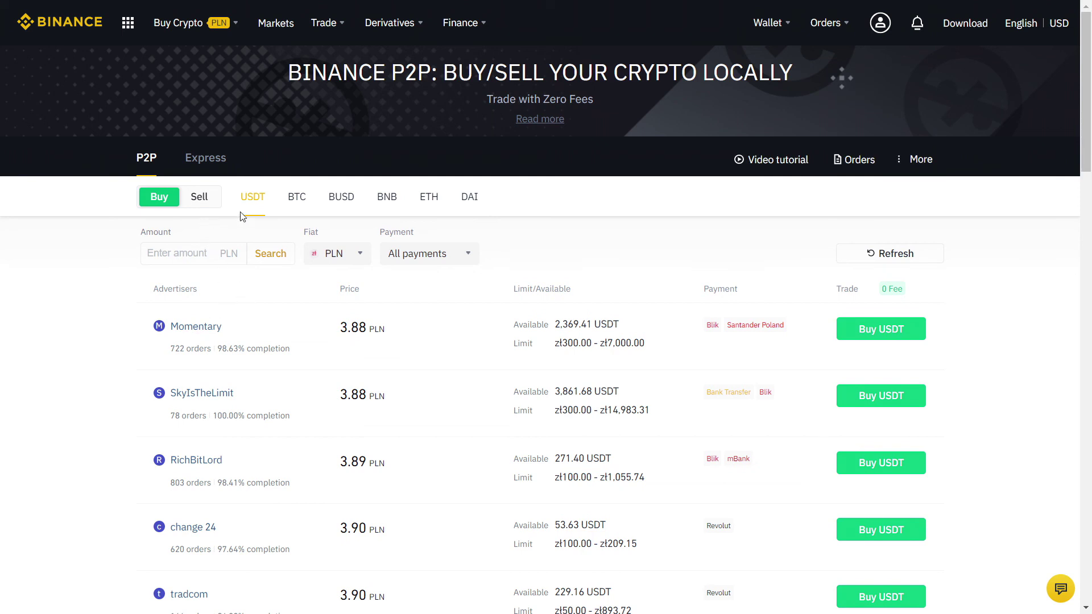
pyautogui.click(296, 200)
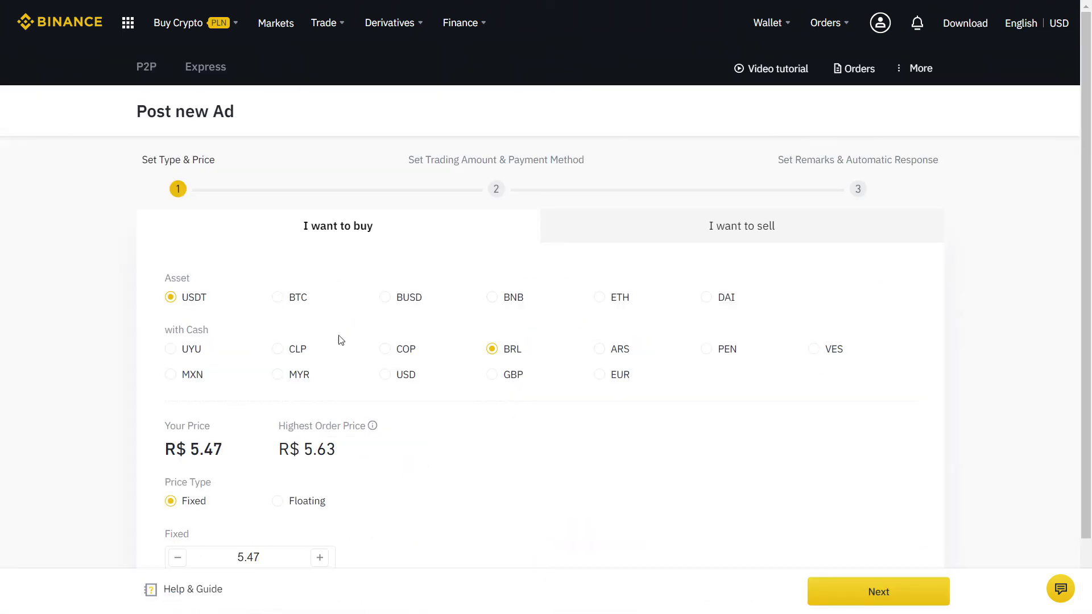
# - Make the new ad a sell ad for BTC with a Floating price type
pyautogui.click(665, 228)
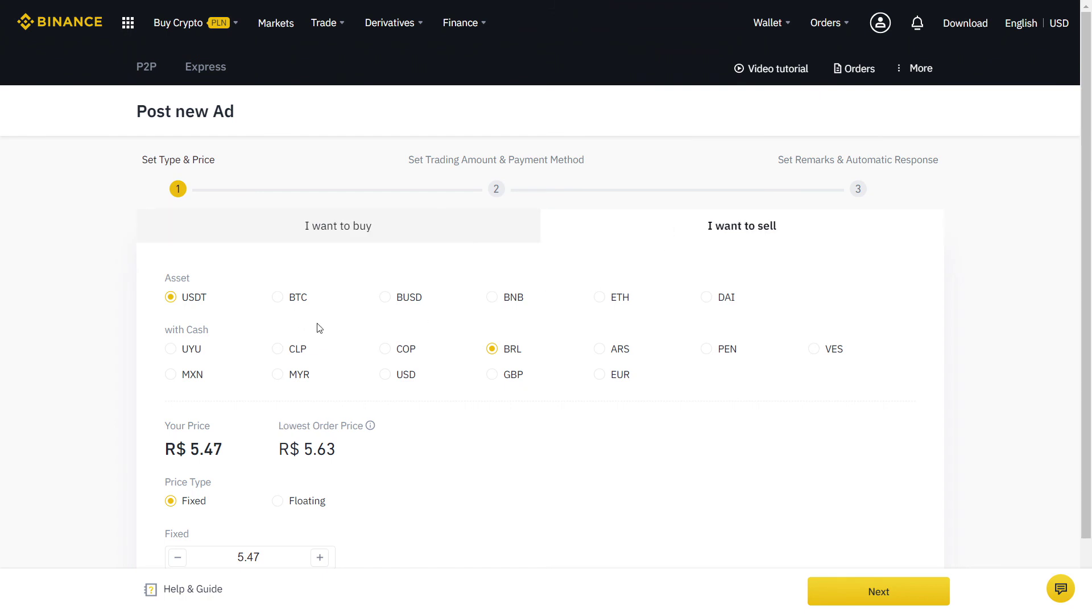
pyautogui.click(278, 298)
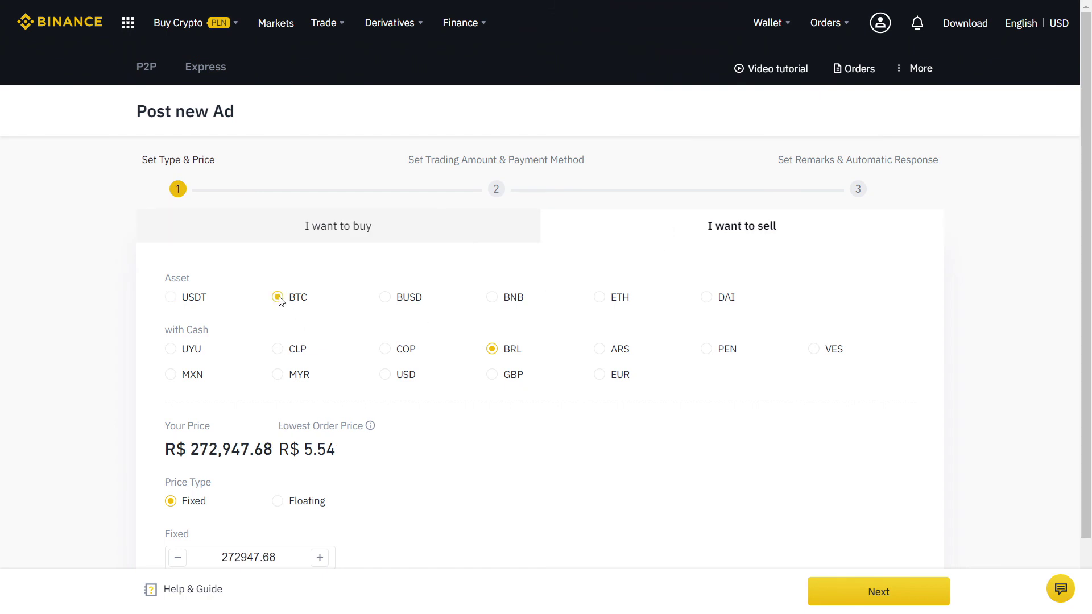
pyautogui.scroll(-2, 507, 314)
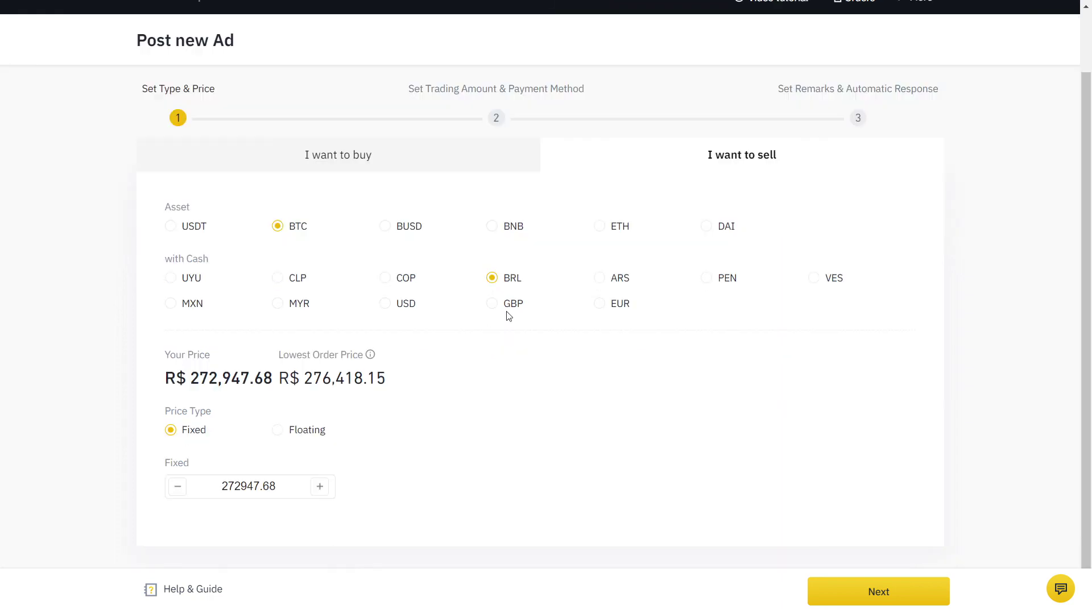
pyautogui.click(278, 431)
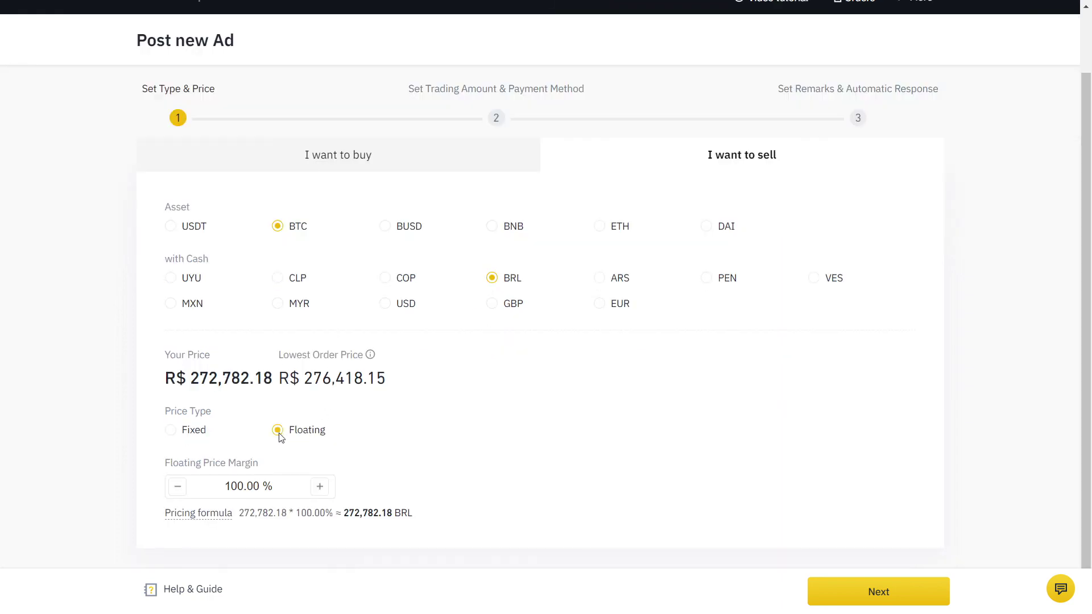
pyautogui.scroll(-1, 44, 436)
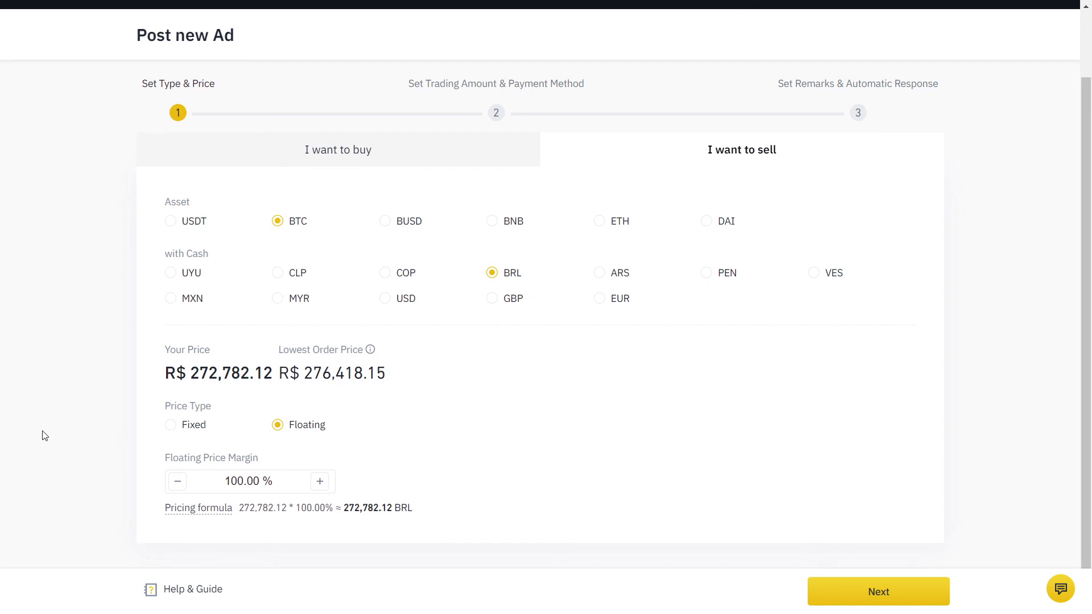
pyautogui.scroll(2, 44, 436)
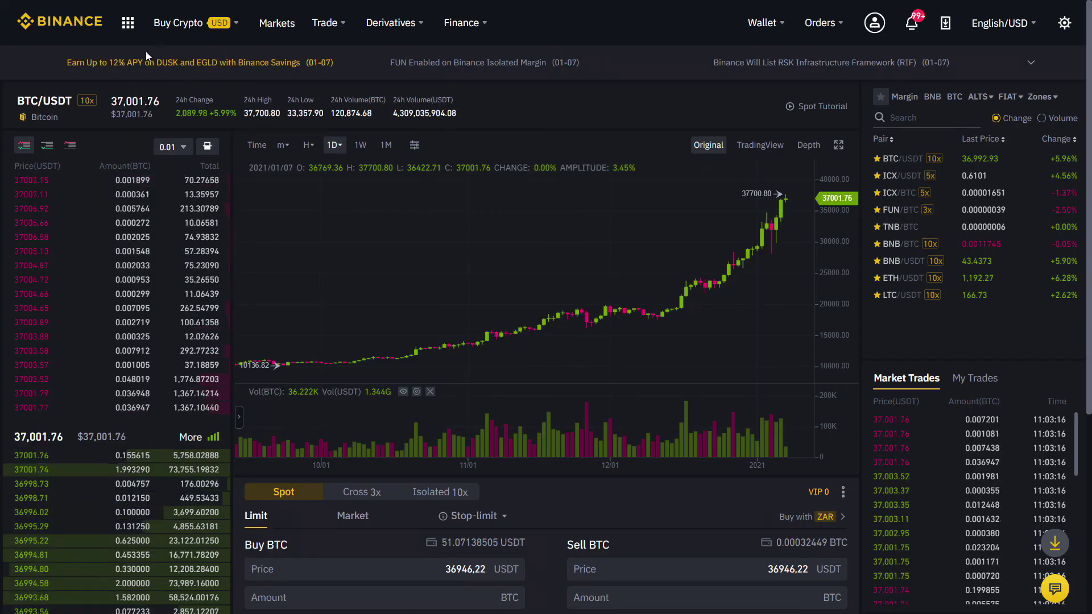
# - Generate a referral link with 10% kickback and QR code, then copy and select the link
pyautogui.moveTo(127, 29)
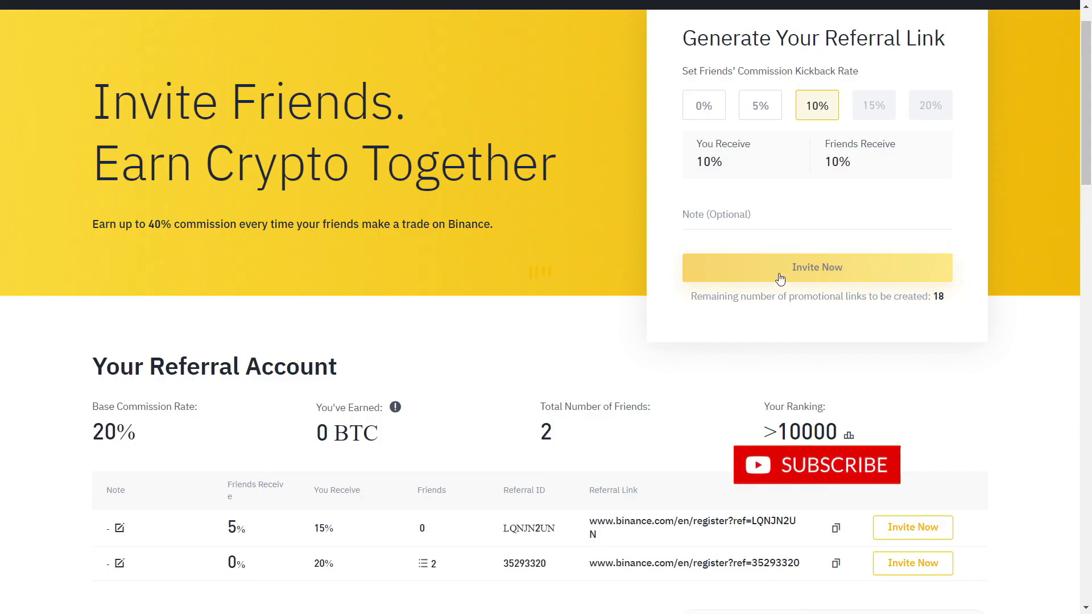
pyautogui.click(779, 278)
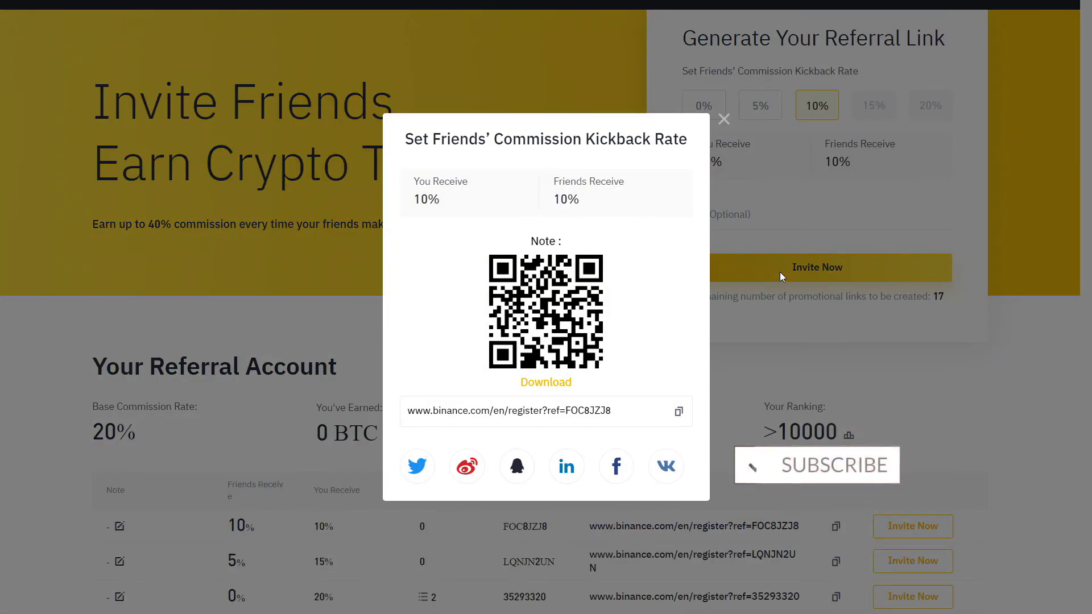
pyautogui.click(678, 411)
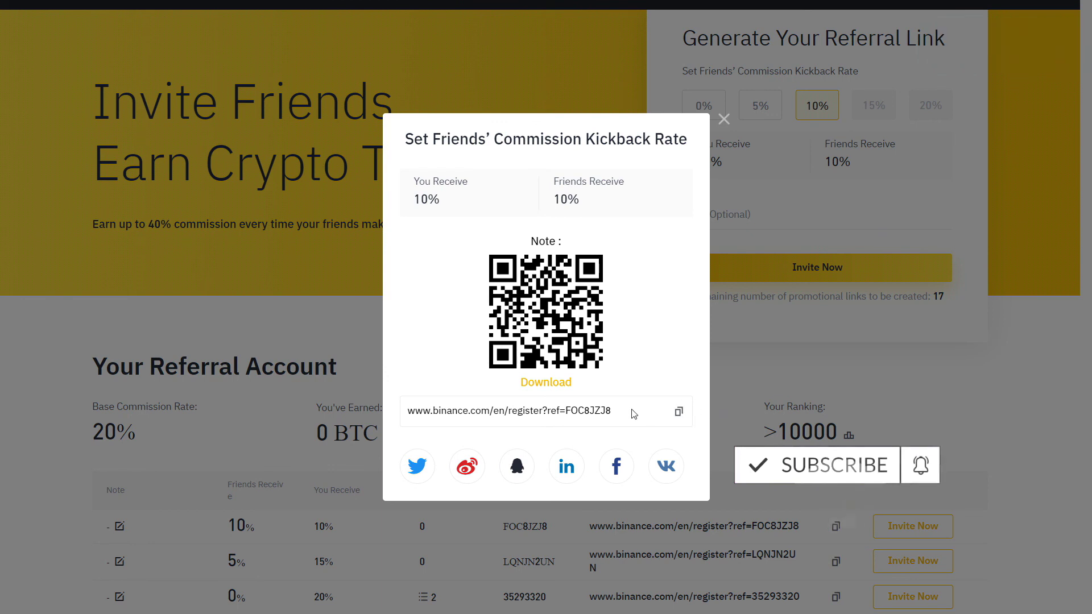
pyautogui.moveTo(613, 410); pyautogui.dragTo(408, 411)
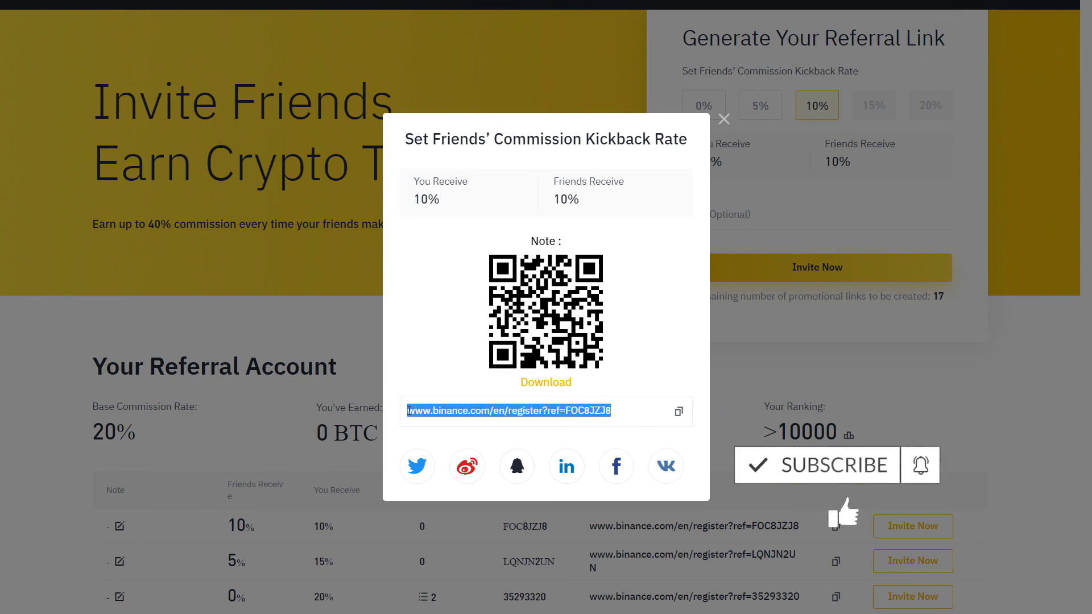